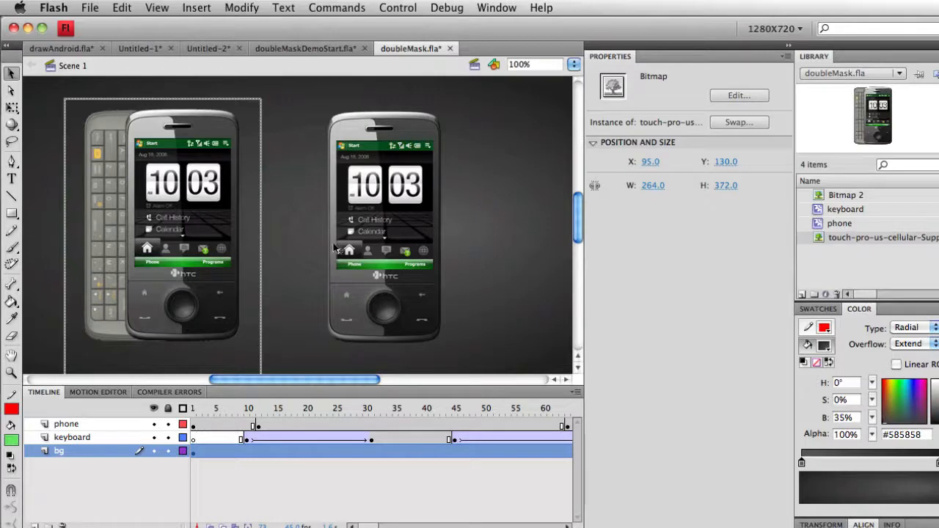
# Reposition the left phone bitmap at about X 94, Y 135 and preview the movie
pyautogui.moveTo(150, 214); pyautogui.dragTo(181, 215)
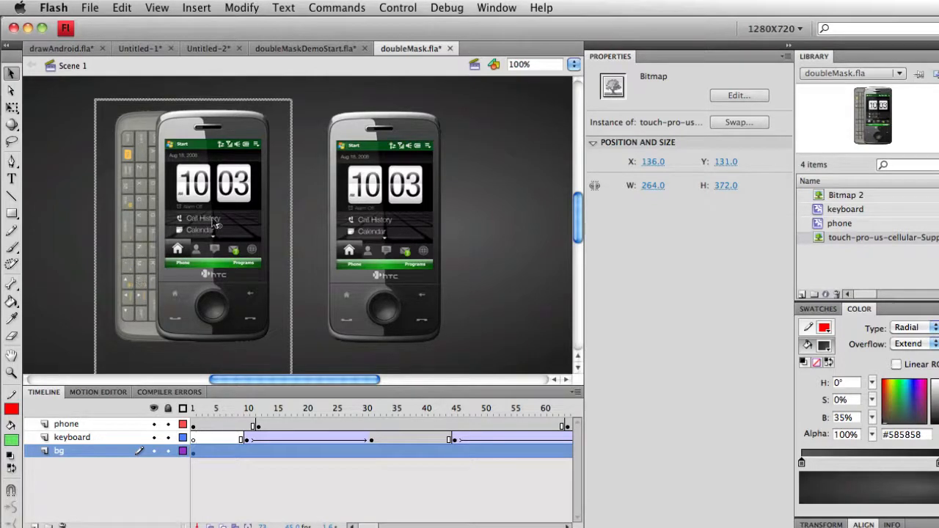
pyautogui.moveTo(213, 218); pyautogui.dragTo(189, 221)
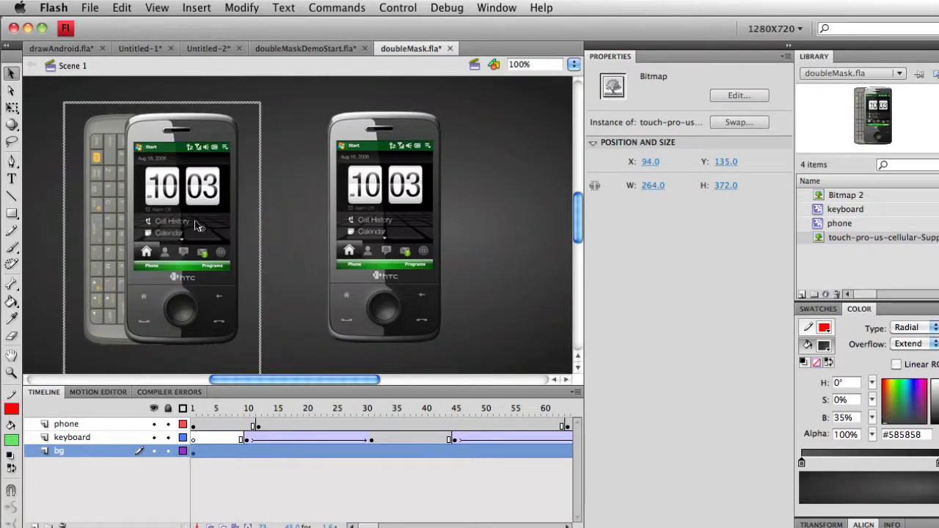
pyautogui.press('super+Return')
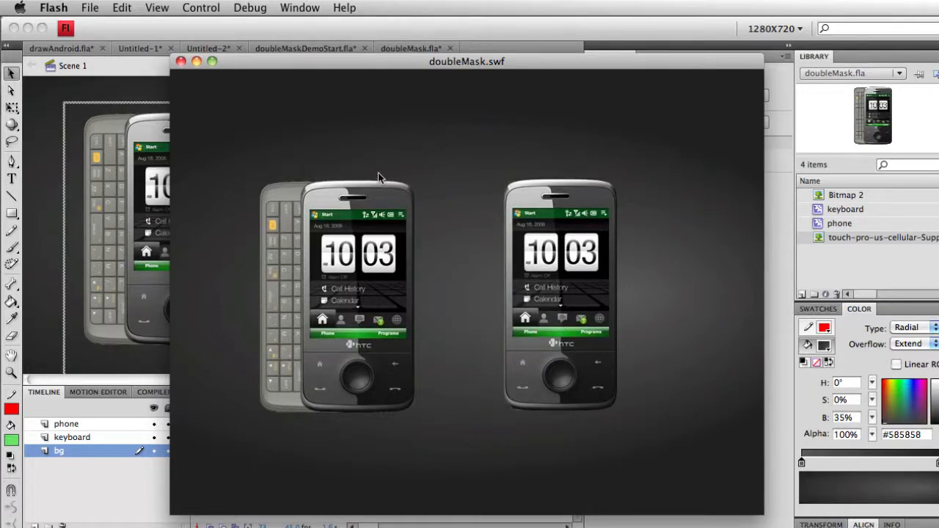
pyautogui.click(180, 62)
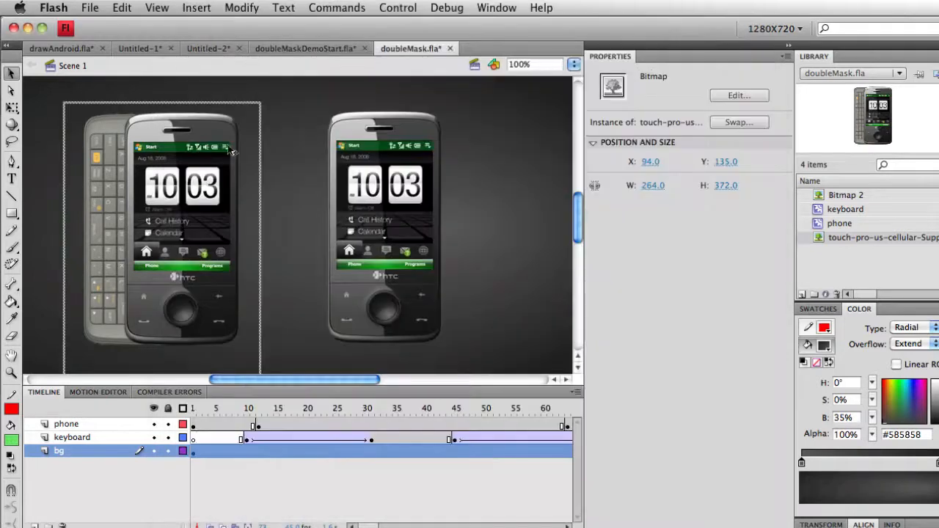
# Switch to doubleMaskDemoStart.fla and place the phone bitmap from the library on the stage, right of centre
pyautogui.click(306, 48)
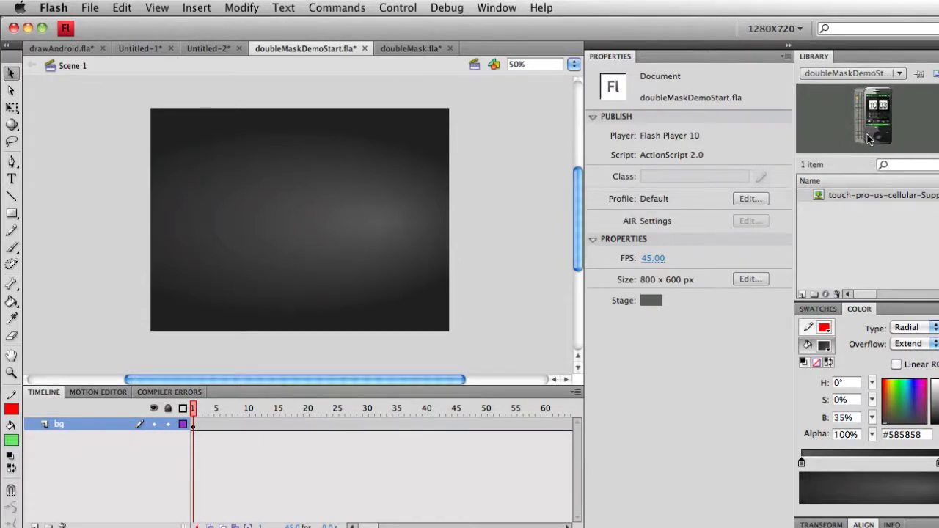
pyautogui.moveTo(868, 139); pyautogui.dragTo(322, 213)
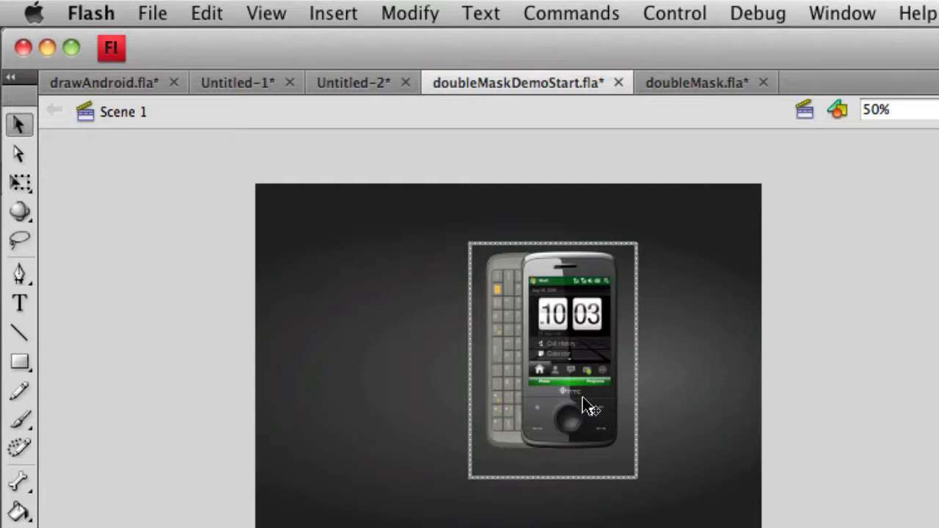
pyautogui.moveTo(586, 359); pyautogui.dragTo(598, 379)
# Convert the placed phone bitmap to a Movie Clip symbol named phone
pyautogui.click(391, 13)
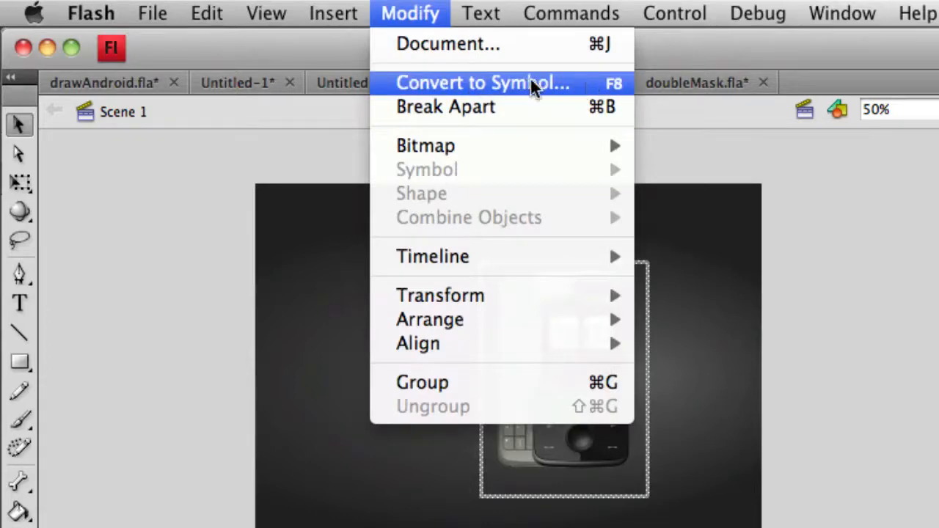
pyautogui.click(587, 85)
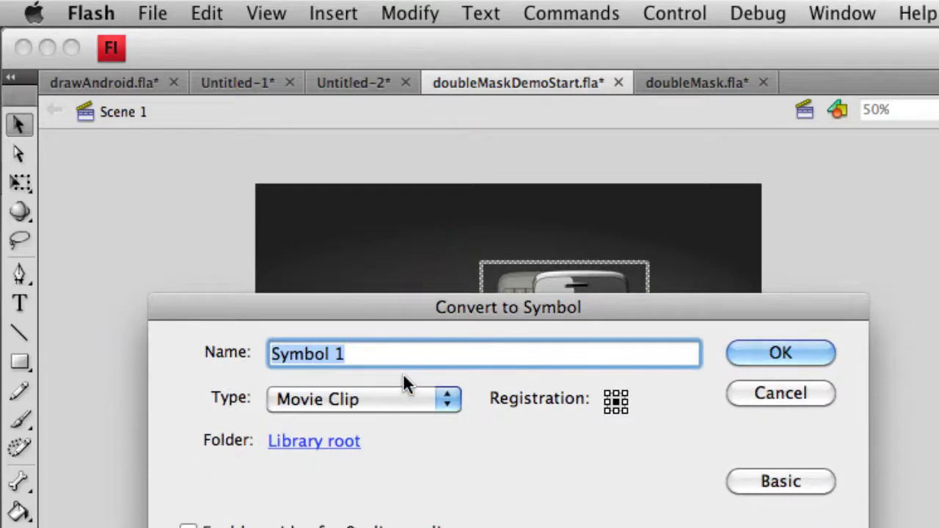
pyautogui.write('phone')
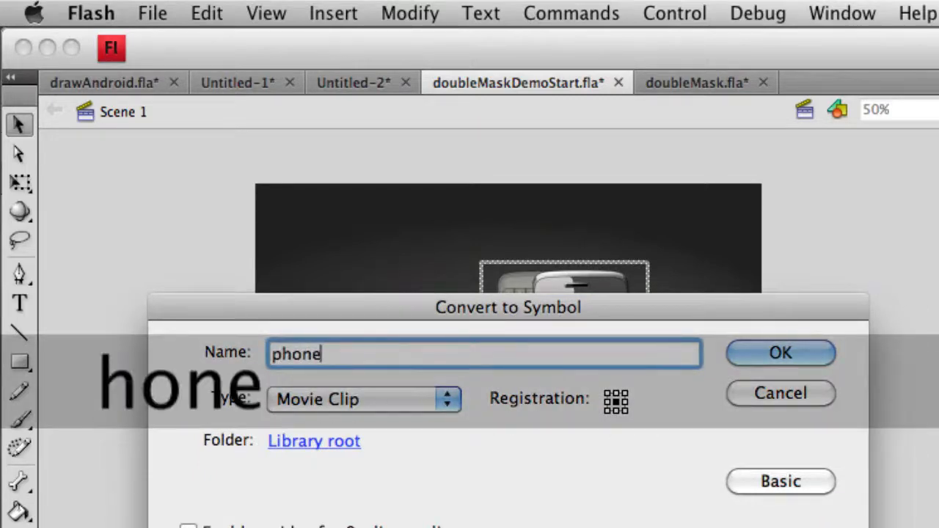
pyautogui.click(766, 354)
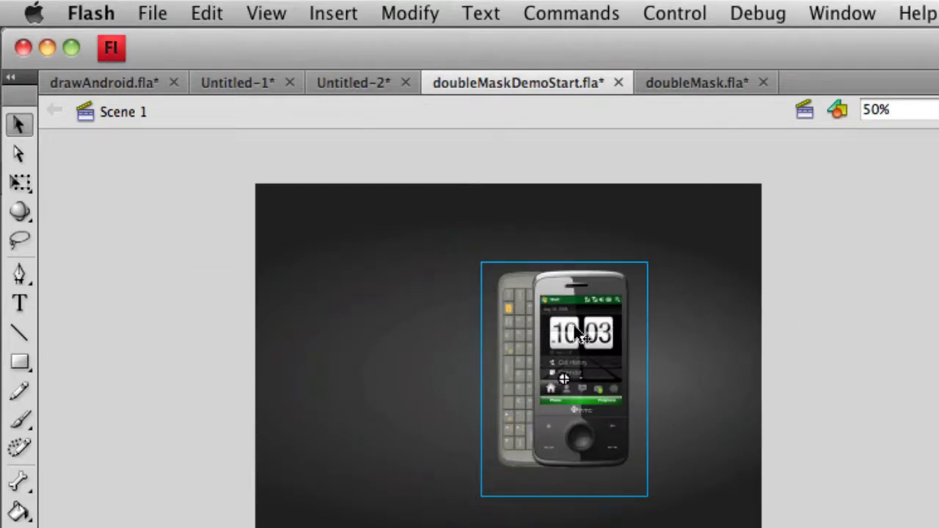
# Inside the phone symbol, move the bitmap down and slightly right until its top edge meets the registration point
pyautogui.doubleClick(594, 333)
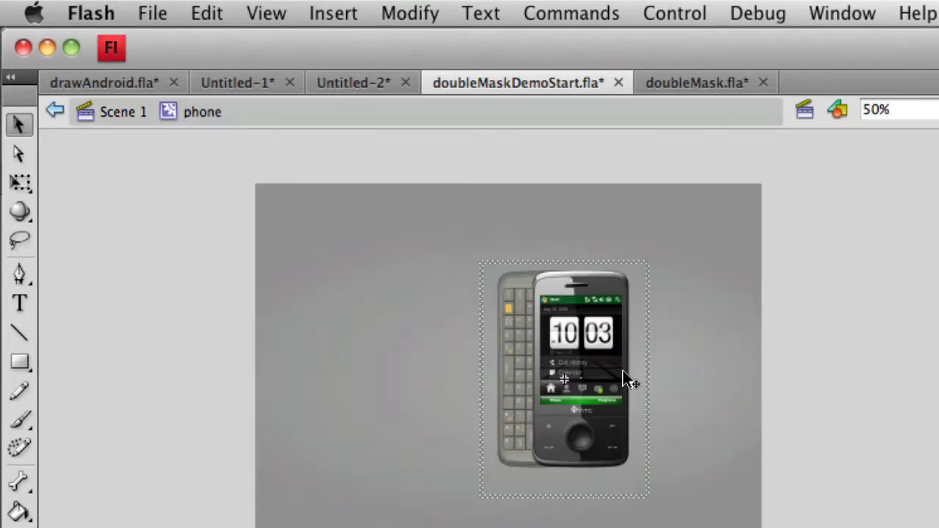
pyautogui.press('super')
pyautogui.press('super+equal')
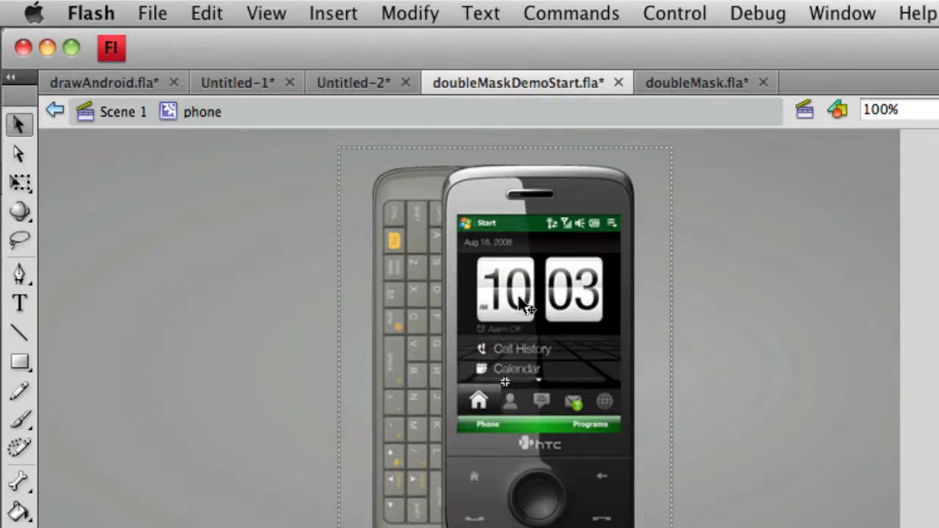
pyautogui.moveTo(518, 295); pyautogui.dragTo(556, 451)
pyautogui.moveTo(556, 395); pyautogui.dragTo(566, 435)
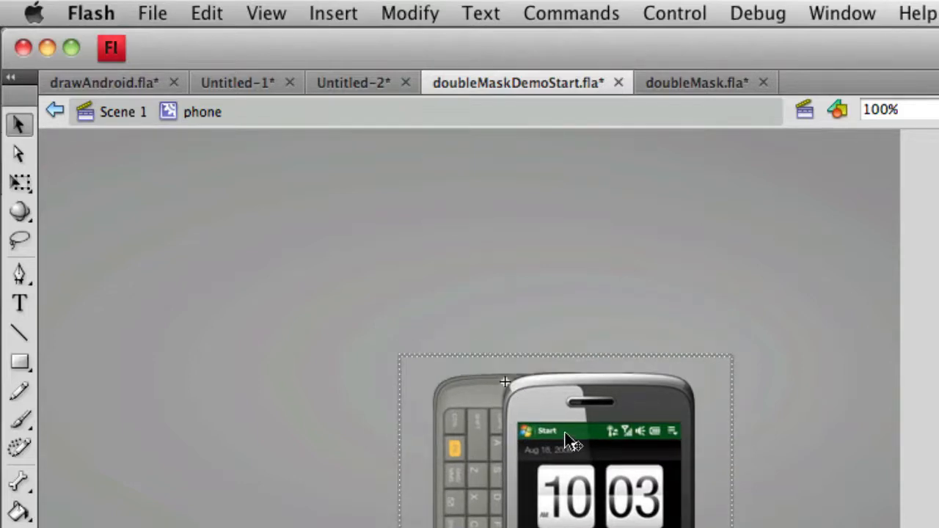
pyautogui.press('Down')
pyautogui.press('Down')
pyautogui.press('Right')
pyautogui.press('Down')
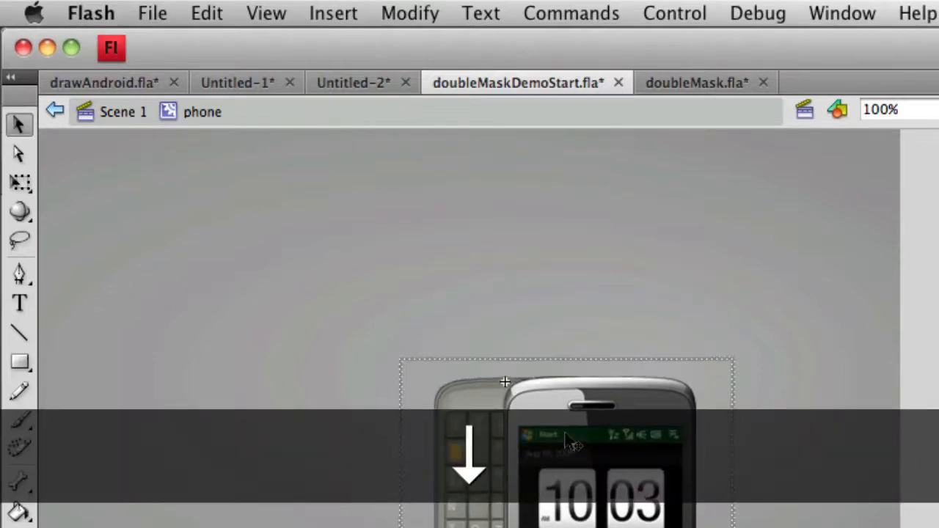
pyautogui.press('Down')
pyautogui.press('Down')
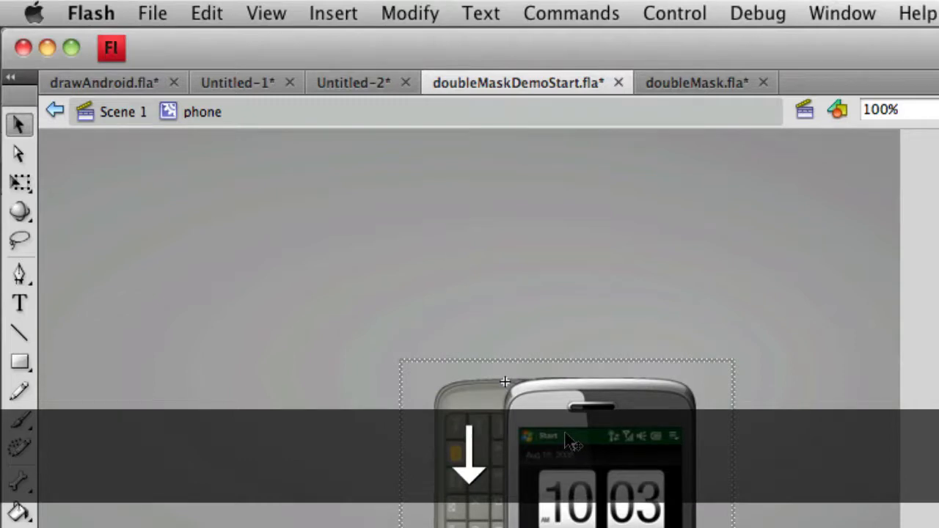
# Add a layer above Layer 1 in the phone symbol and name it mask shape
pyautogui.moveTo(596, 465); pyautogui.dragTo(452, 302)
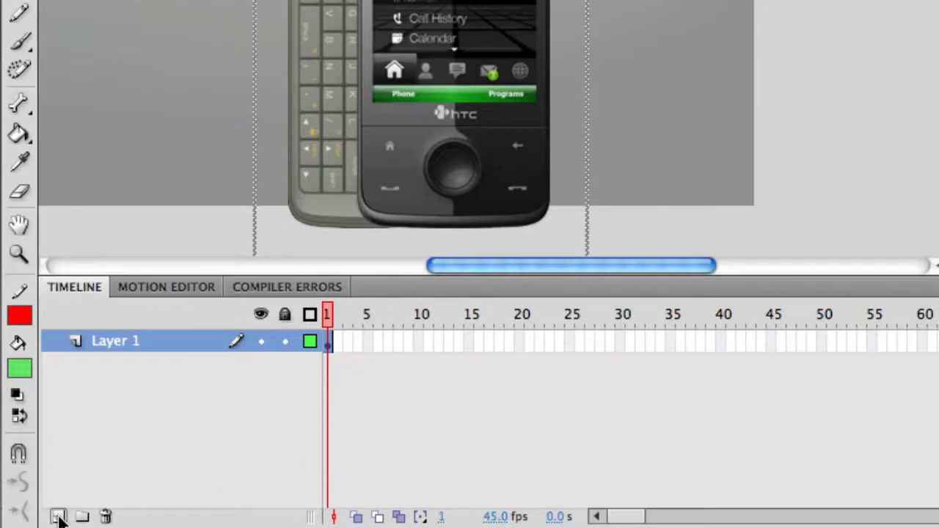
pyautogui.click(58, 516)
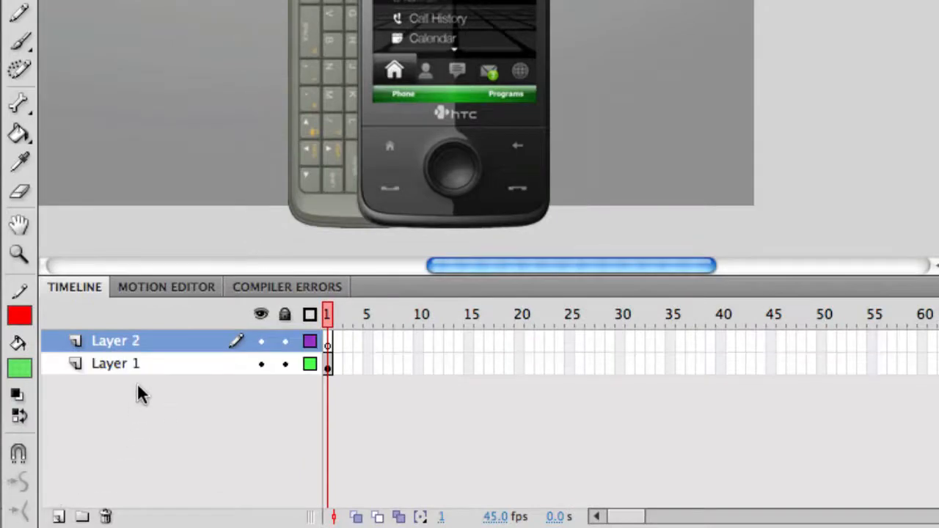
pyautogui.doubleClick(126, 347)
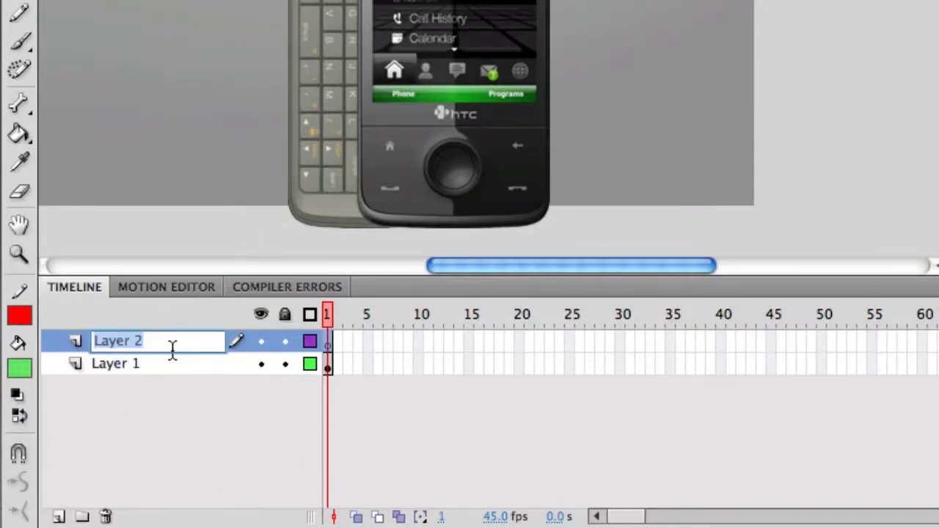
pyautogui.write('mask shape')
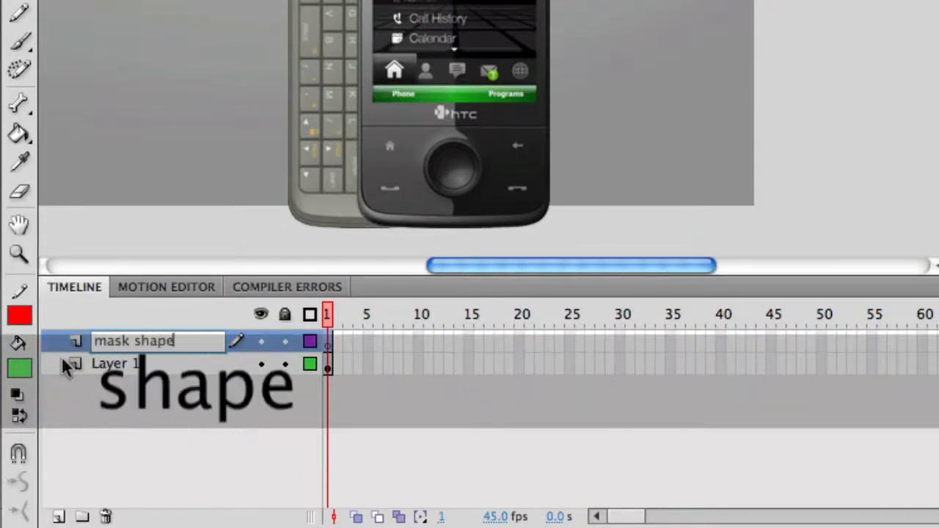
# Rename Layer 1 to image and lock it
pyautogui.doubleClick(184, 366)
pyautogui.write('ima')
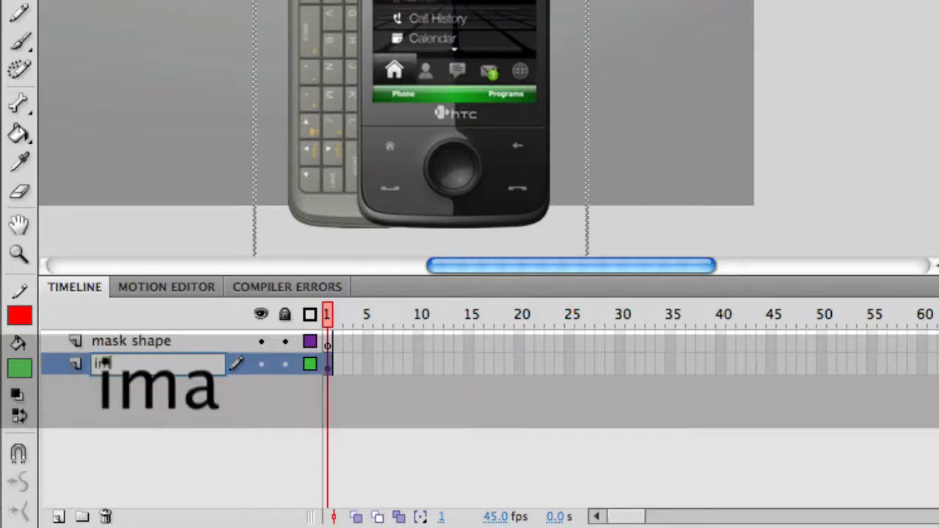
pyautogui.write('ge')
pyautogui.press('Return')
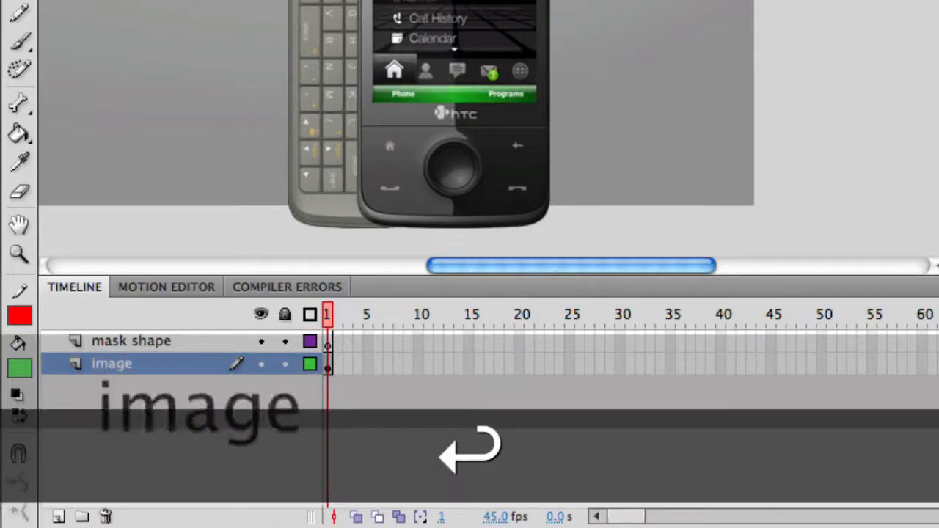
pyautogui.click(285, 362)
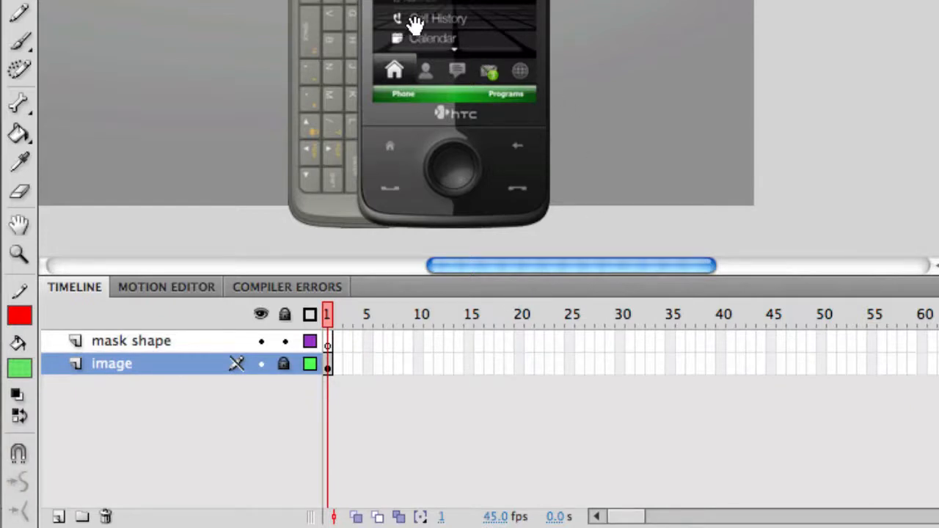
# On the mask shape layer, start a Pen path with a straight segment up the phone body's left edge, ending in a vertical curve handle below the corner
pyautogui.moveTo(413, 24); pyautogui.dragTo(474, 68)
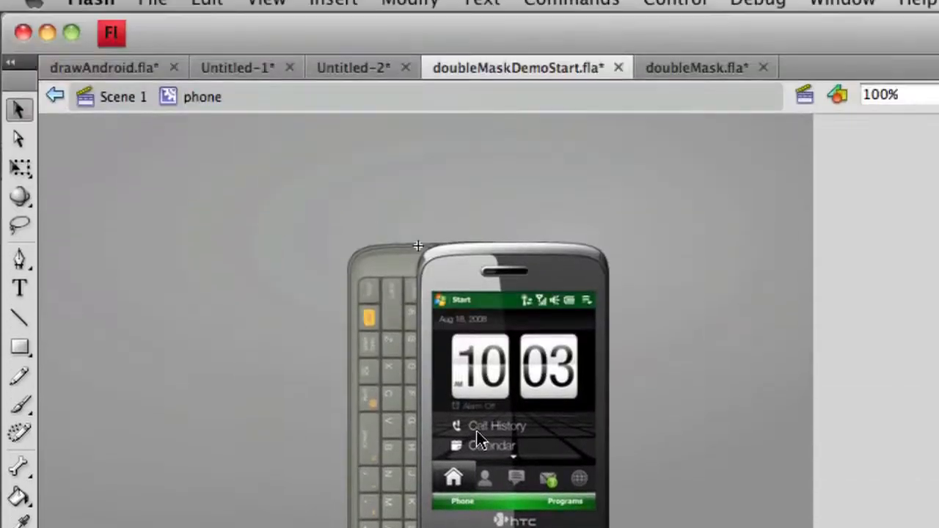
pyautogui.press('super+equal')
pyautogui.press('super+equal')
pyautogui.press('super+equal')
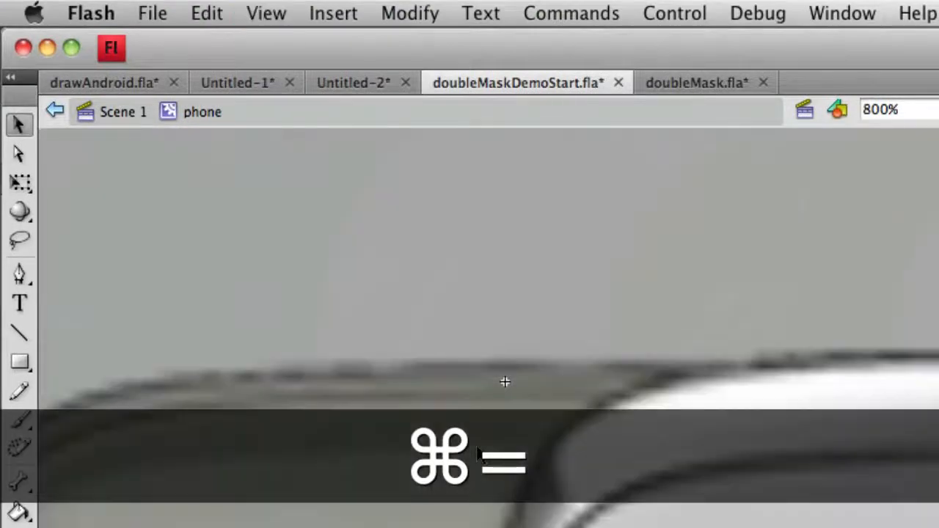
pyautogui.moveTo(692, 504); pyautogui.dragTo(510, 305)
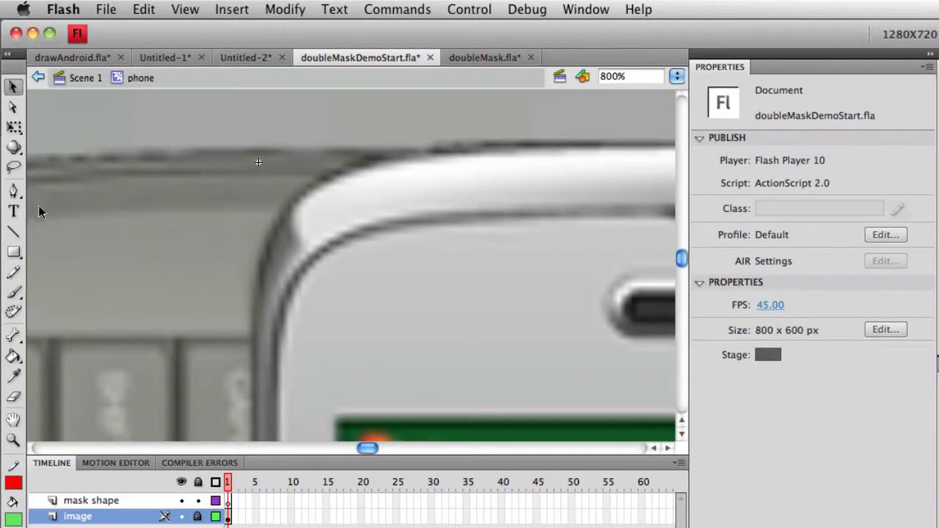
pyautogui.press('p')
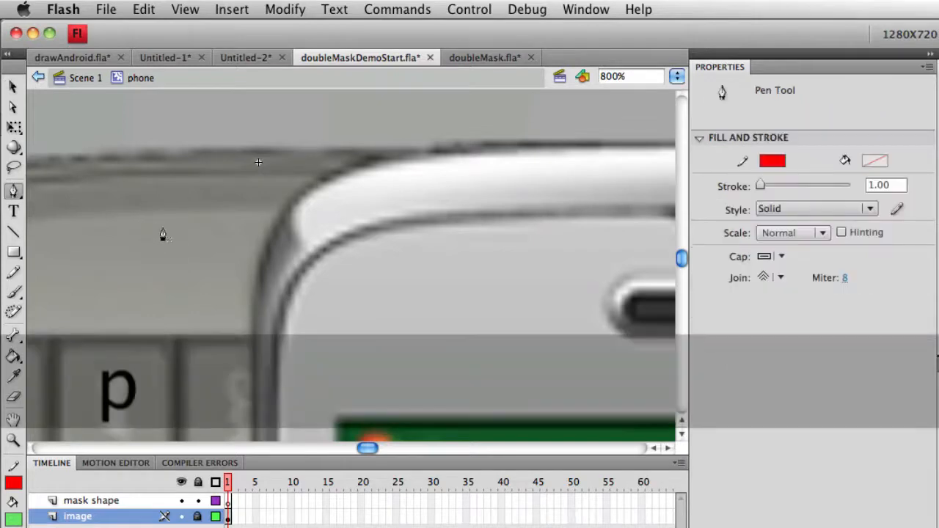
pyautogui.click(100, 502)
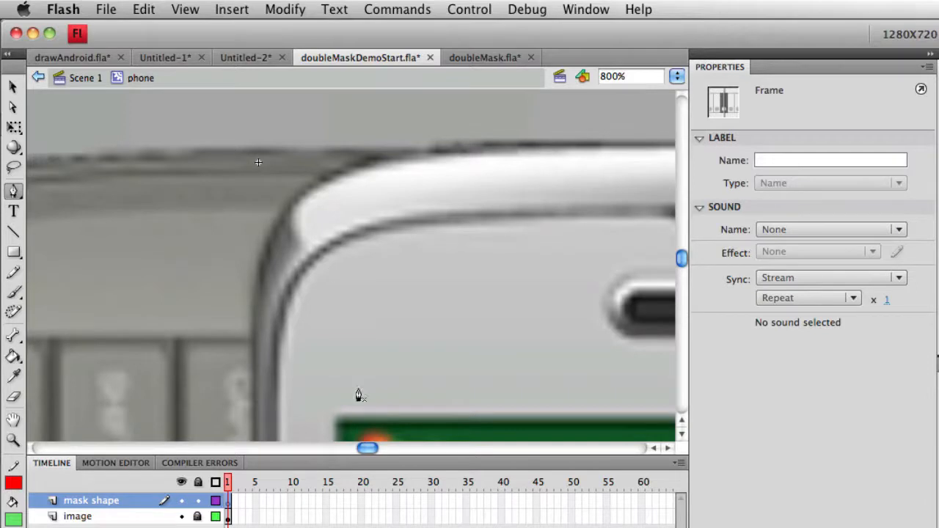
pyautogui.press('F4')
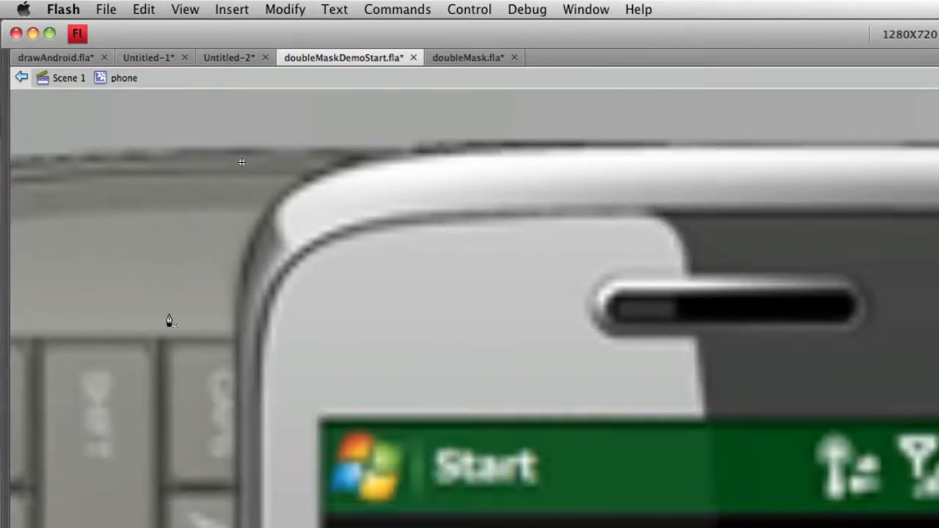
pyautogui.moveTo(338, 313); pyautogui.dragTo(399, 343)
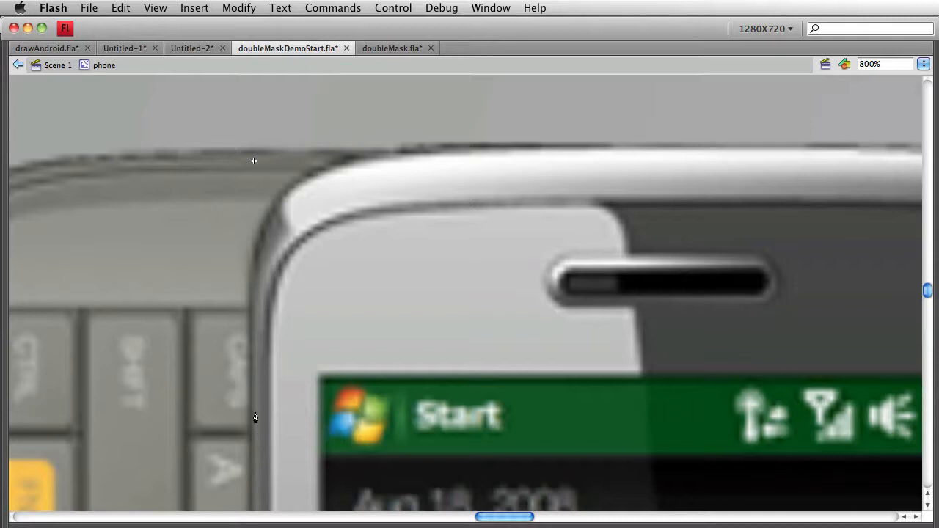
pyautogui.press('shift')
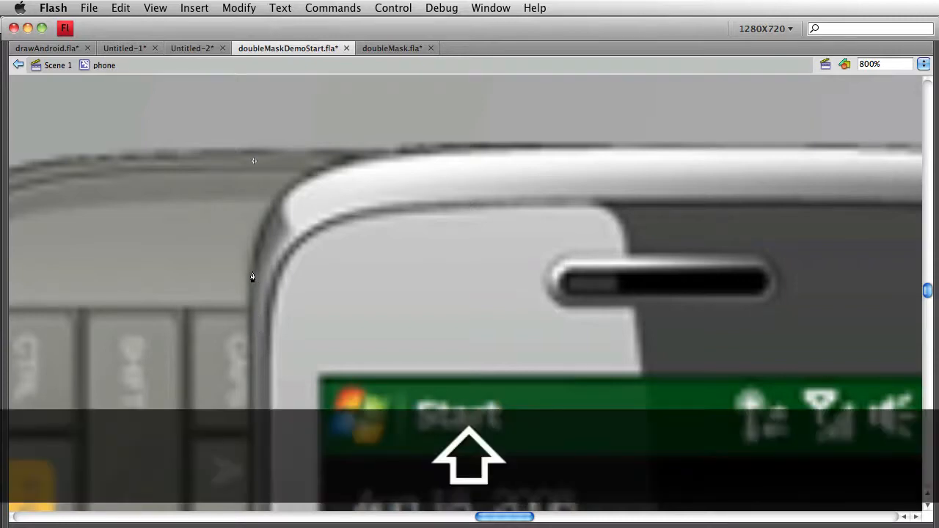
pyautogui.keyDown('shift'); pyautogui.click(248, 278); pyautogui.keyUp('shift')
pyautogui.keyDown('shift'); pyautogui.click(252, 219); pyautogui.keyUp('shift')
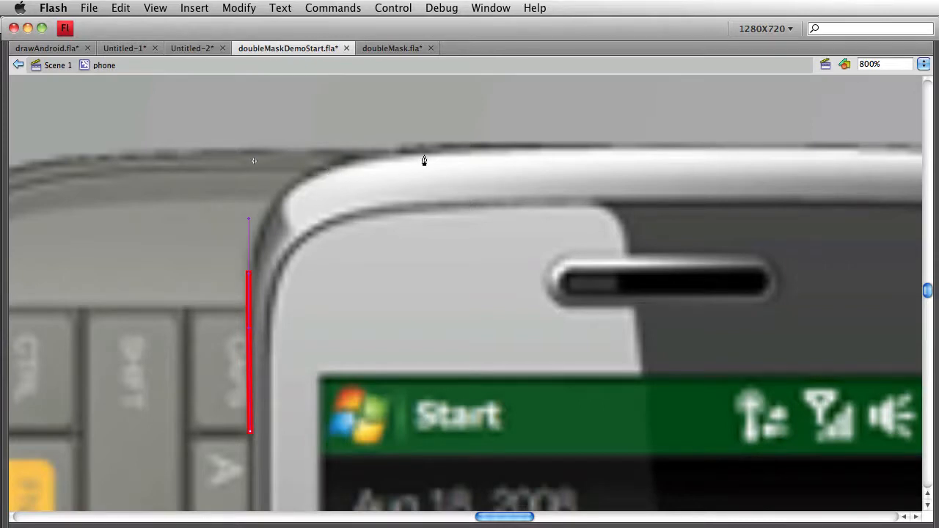
# Continue the path with a curve around the phone body's top-left corner and a straight horizontal segment along its top edge
pyautogui.moveTo(449, 155)
pyautogui.mouseDown()
pyautogui.moveTo(570, 157)
pyautogui.moveTo(594, 170)
pyautogui.moveTo(606, 162)
pyautogui.moveTo(596, 151)
pyautogui.moveTo(629, 156)
pyautogui.mouseUp()
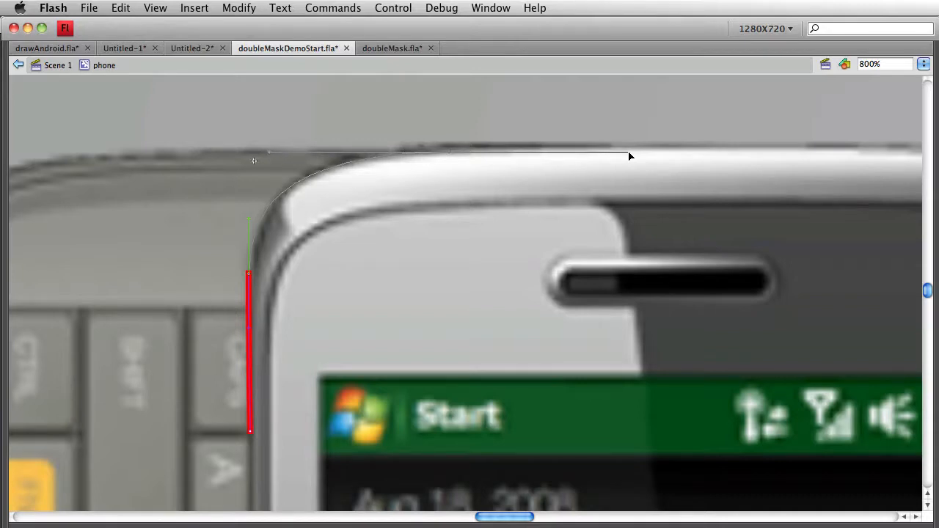
pyautogui.moveTo(629, 156); pyautogui.dragTo(629, 156)
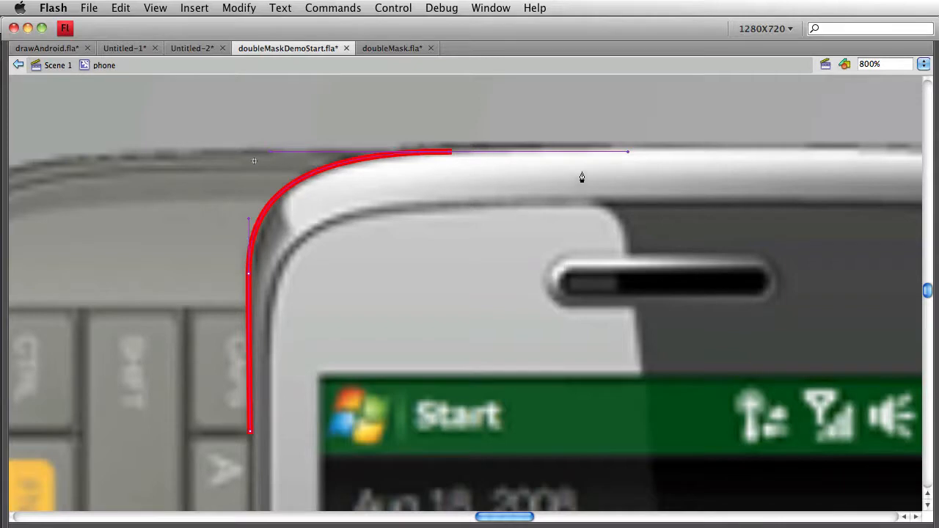
pyautogui.press('shift')
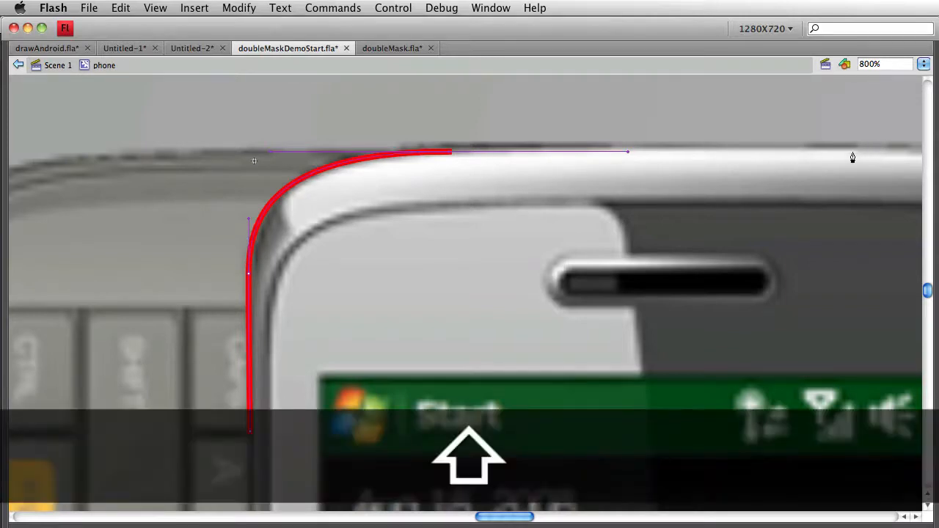
pyautogui.keyDown('shift'); pyautogui.click(852, 154); pyautogui.keyUp('shift')
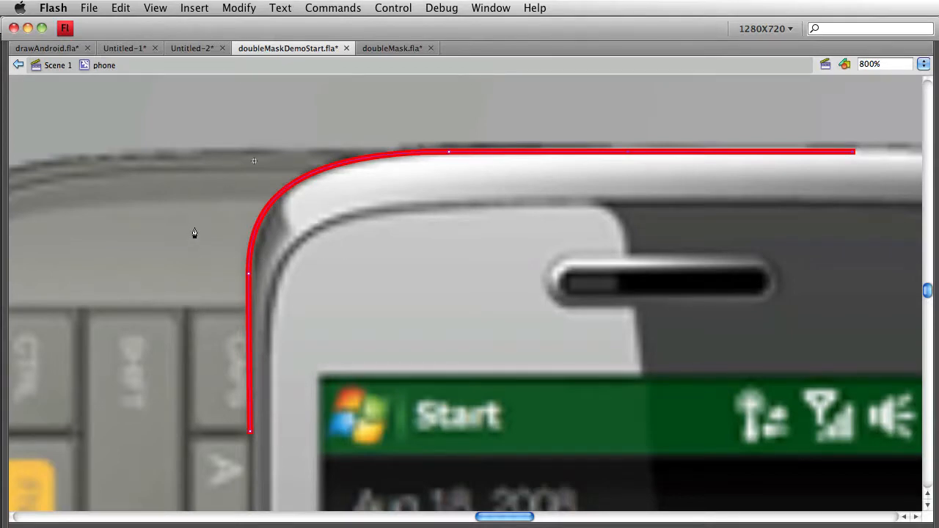
# Adjust the anchor point below the phone's top-left corner so the left segment runs vertically, and deselect the path
pyautogui.press('a')
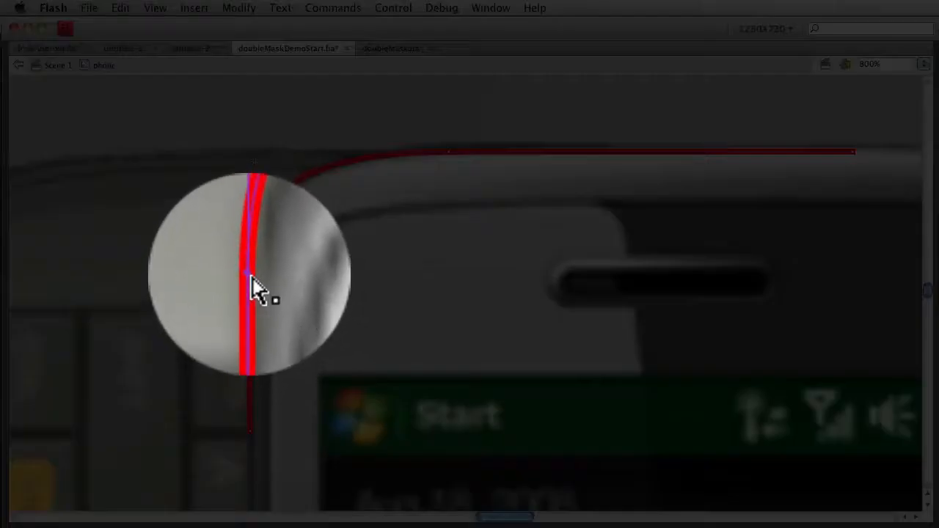
pyautogui.click(253, 277)
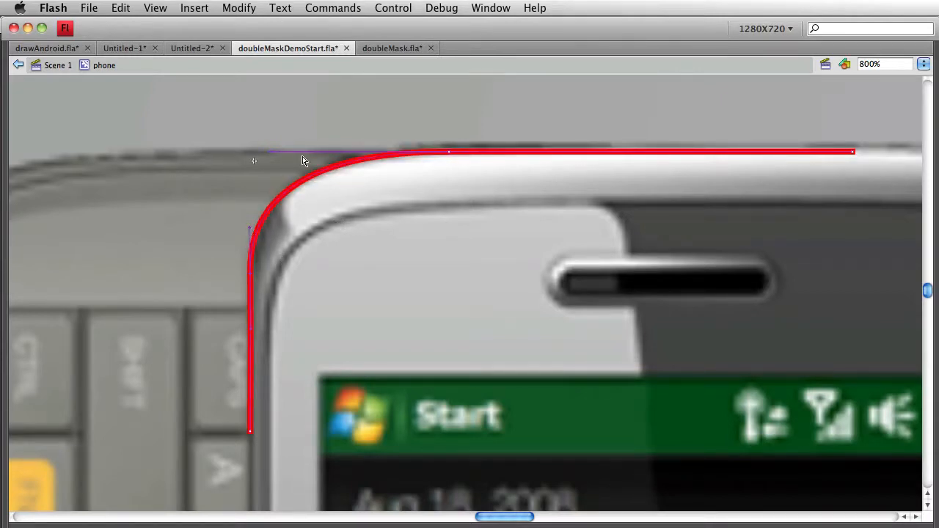
pyautogui.click(349, 126)
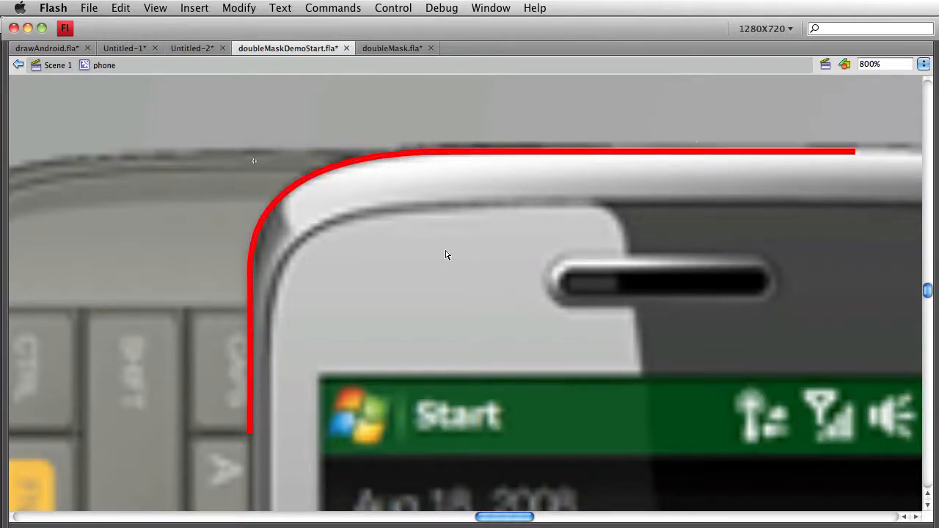
# Select the whole top-left outline with the Selection tool and paste a copy of it in place
pyautogui.press('super+minus')
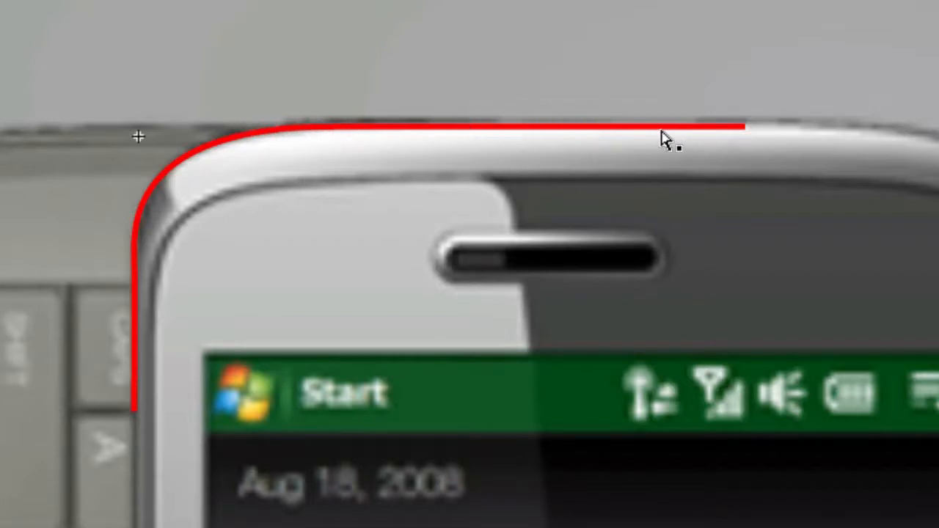
pyautogui.press('v')
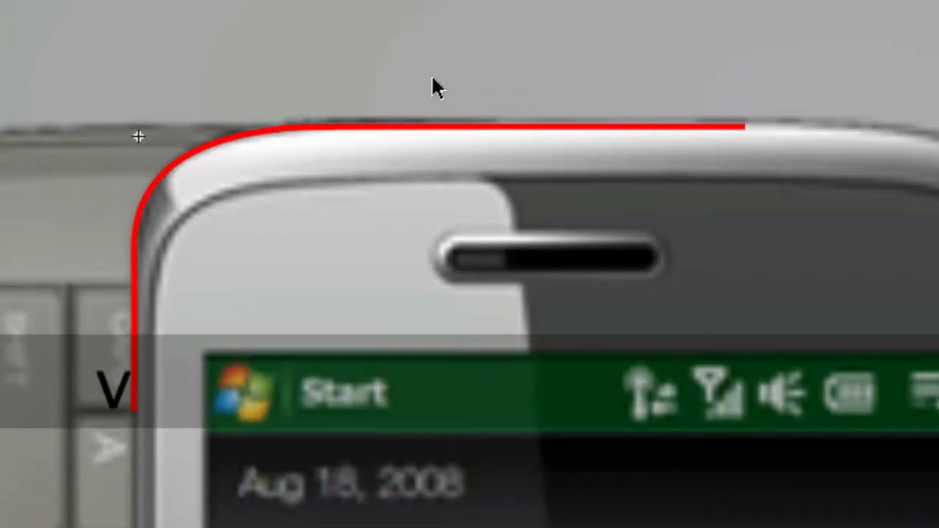
pyautogui.doubleClick(382, 130)
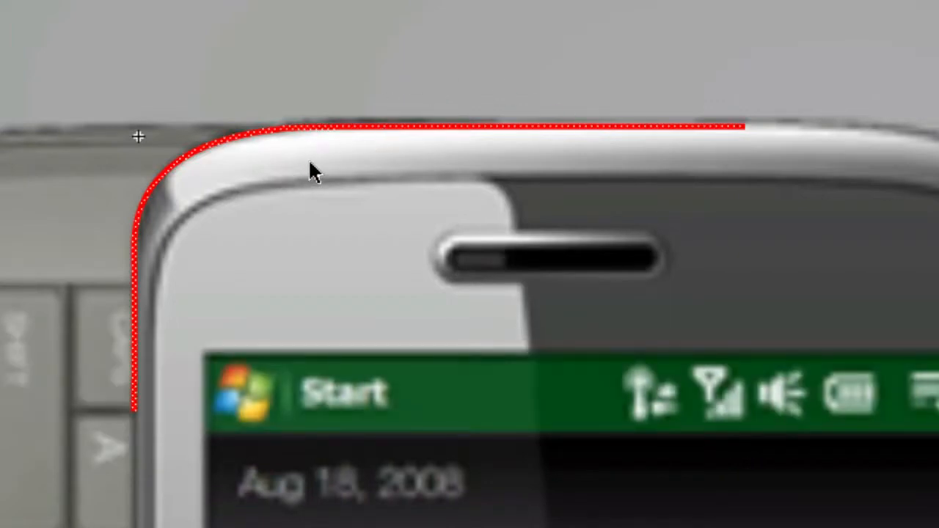
pyautogui.moveTo(377, 242); pyautogui.dragTo(69, 176)
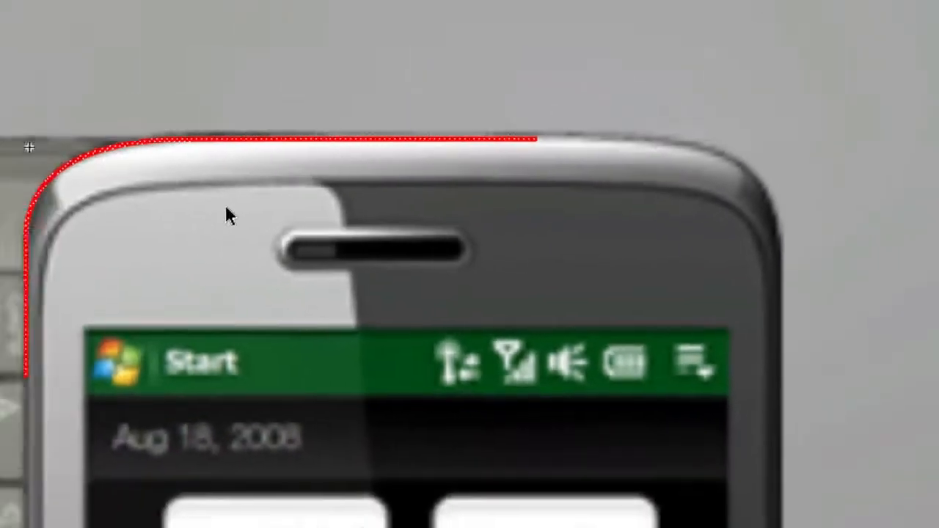
pyautogui.press('super+c')
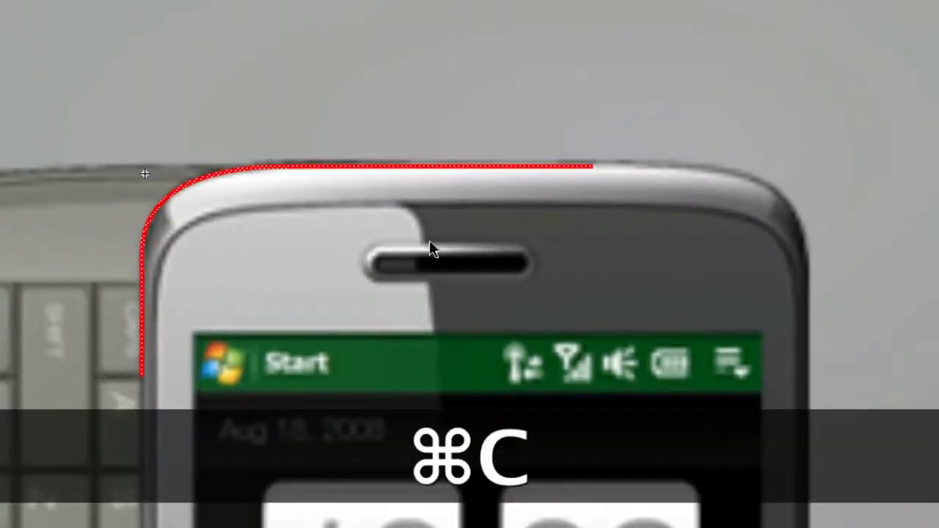
pyautogui.press('super+shift+v')
# Move the pasted outline horizontally to the right until it is clear of the original corner
pyautogui.hotkey('shift', 'Right')
pyautogui.hotkey('shift', 'Right')
pyautogui.hotkey('shift', 'Right')
pyautogui.hotkey('shift', 'Right')
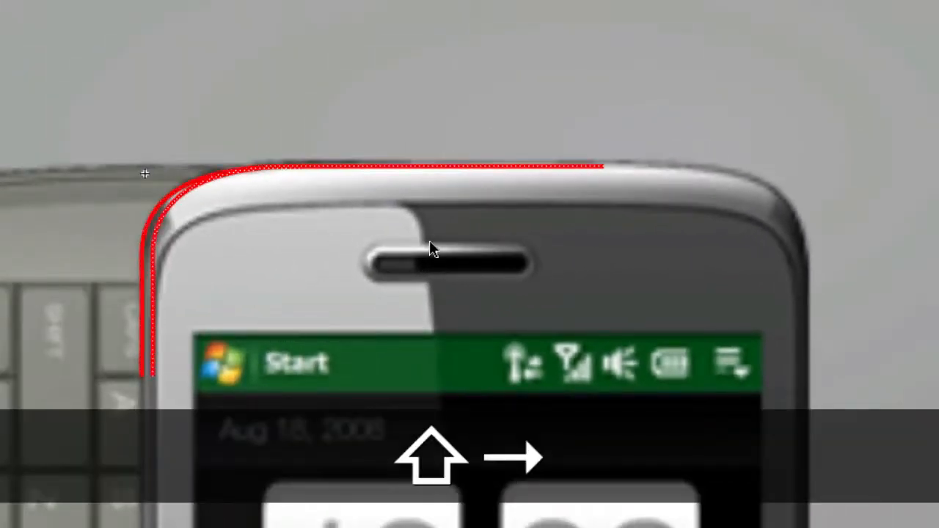
pyautogui.hotkey('shift', 'Right')
pyautogui.hotkey('shift', 'Right')
pyautogui.hotkey('shift', 'Right')
pyautogui.hotkey('shift', 'Right')
pyautogui.hotkey('shift', 'Right')
pyautogui.hotkey('shift', 'Right')
pyautogui.hotkey('shift', 'Right')
pyautogui.hotkey('shift', 'Right')
pyautogui.hotkey('shift', 'Right')
pyautogui.hotkey('shift', 'Right')
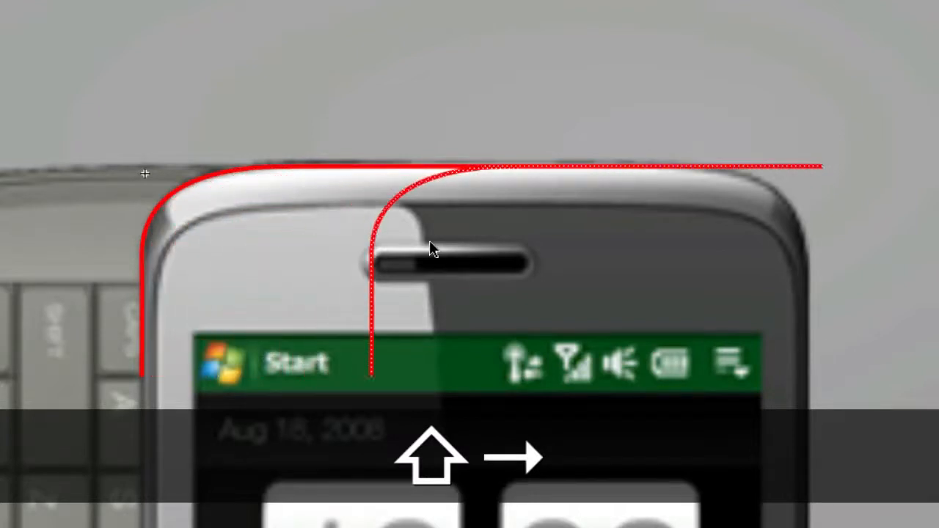
pyautogui.hotkey('shift', 'Right')
pyautogui.hotkey('shift', 'Right')
pyautogui.hotkey('shift', 'Right')
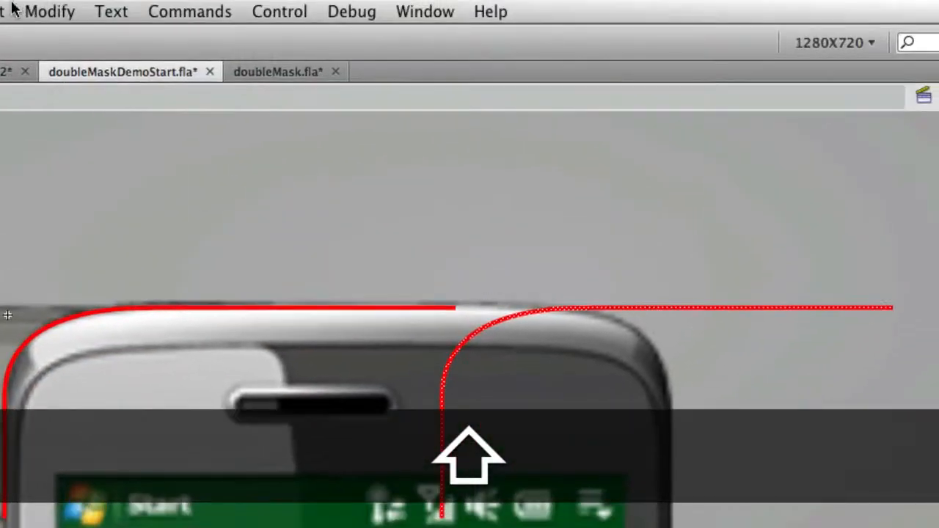
# Flip the pasted outline horizontally to form the top-right corner
pyautogui.click(58, 11)
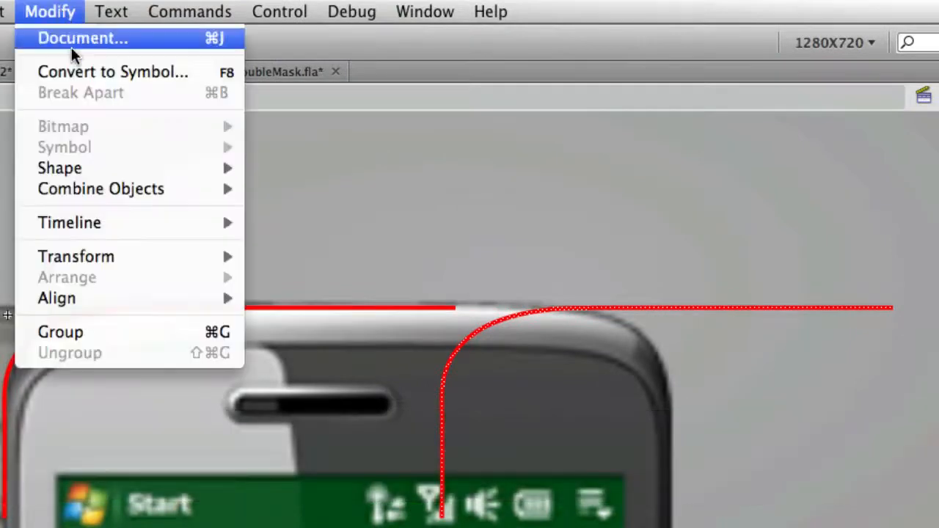
pyautogui.moveTo(110, 188)
pyautogui.moveTo(199, 256)
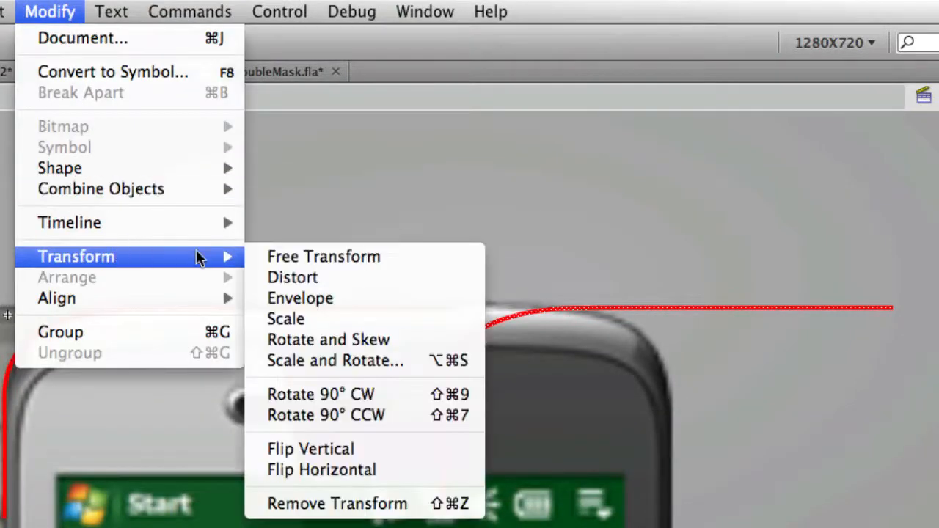
pyautogui.click(442, 478)
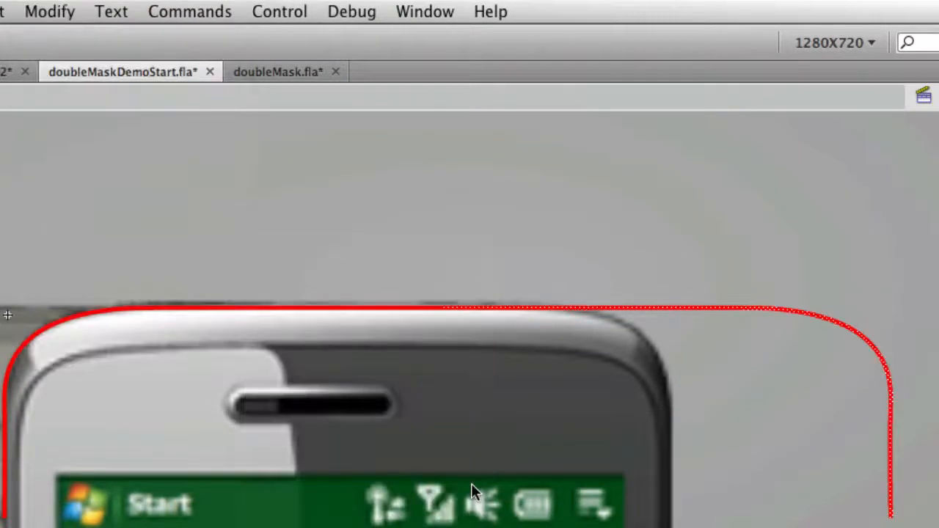
# Move the flipped outline left until it overlaps the original top segment and follows the phone's top-right corner and right edge
pyautogui.hotkey('shift', 'Left')
pyautogui.hotkey('shift', 'Left')
pyautogui.hotkey('shift', 'Left')
pyautogui.hotkey('shift', 'Left')
pyautogui.hotkey('shift', 'Left')
pyautogui.hotkey('shift', 'Left')
pyautogui.hotkey('shift', 'Left')
pyautogui.hotkey('shift', 'Left')
pyautogui.hotkey('shift', 'Left')
pyautogui.hotkey('shift', 'Left')
pyautogui.hotkey('shift', 'Left')
pyautogui.hotkey('shift', 'Left')
pyautogui.hotkey('shift', 'Left')
pyautogui.hotkey('shift', 'Left')
pyautogui.hotkey('shift', 'Left')
pyautogui.hotkey('shift', 'Left')
pyautogui.hotkey('shift', 'Left')
pyautogui.hotkey('shift', 'Left')
pyautogui.hotkey('shift', 'Left')
pyautogui.hotkey('shift', 'Left')
pyautogui.hotkey('shift', 'Left')
pyautogui.hotkey('shift', 'Left')
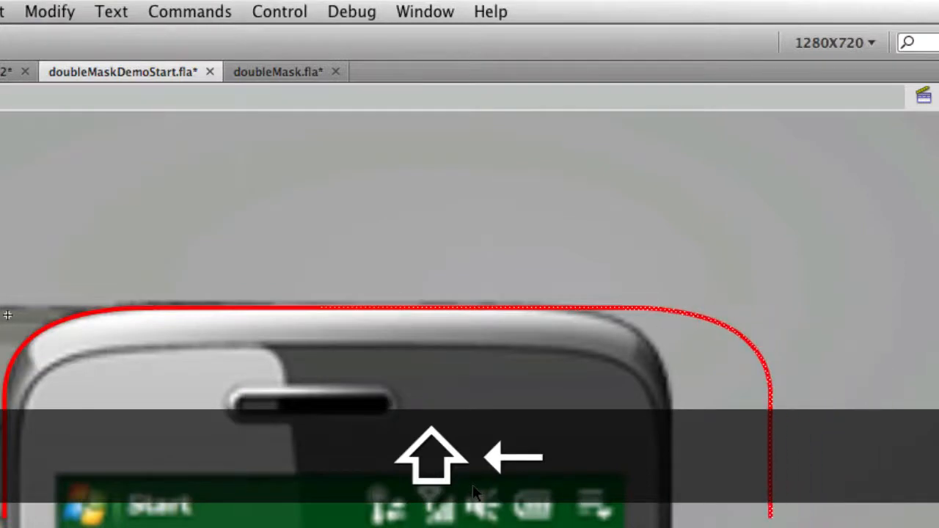
pyautogui.press('Left')
pyautogui.press('Left')
pyautogui.press('Left')
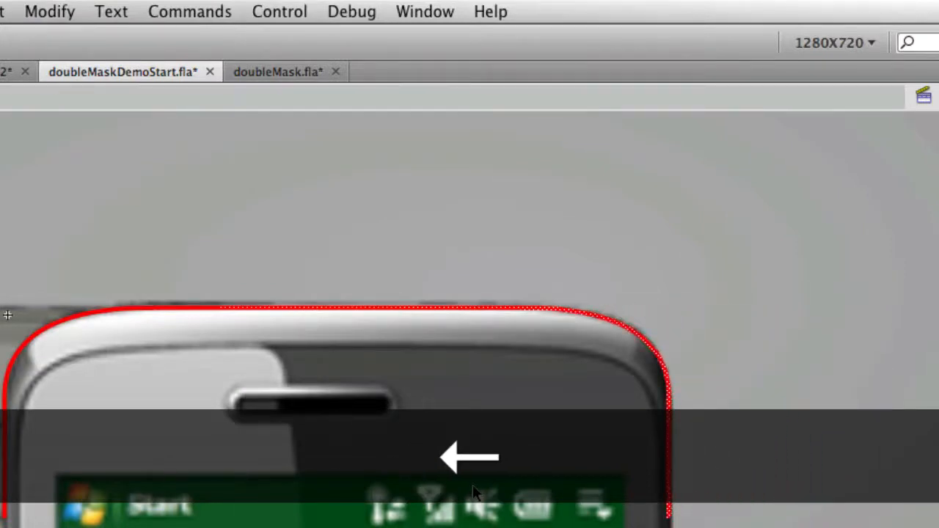
pyautogui.press('Right')
pyautogui.press('Right')
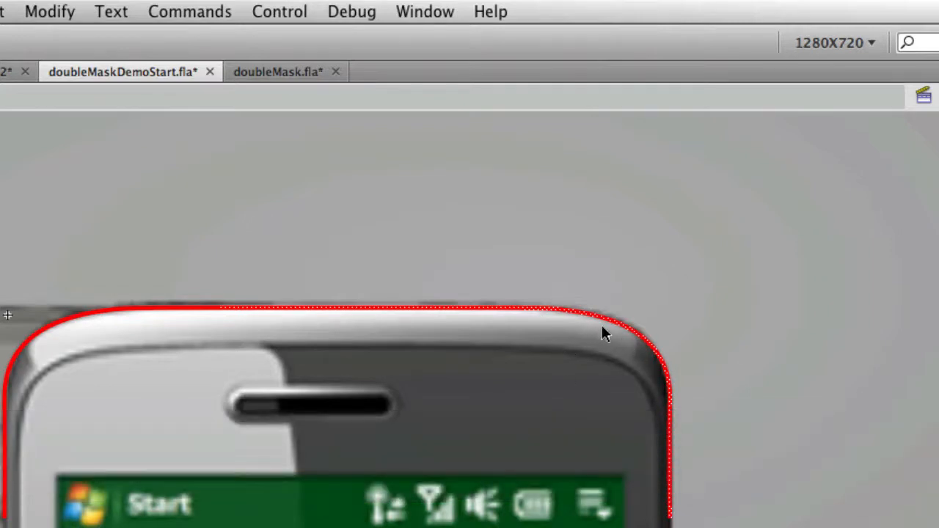
pyautogui.press('Right')
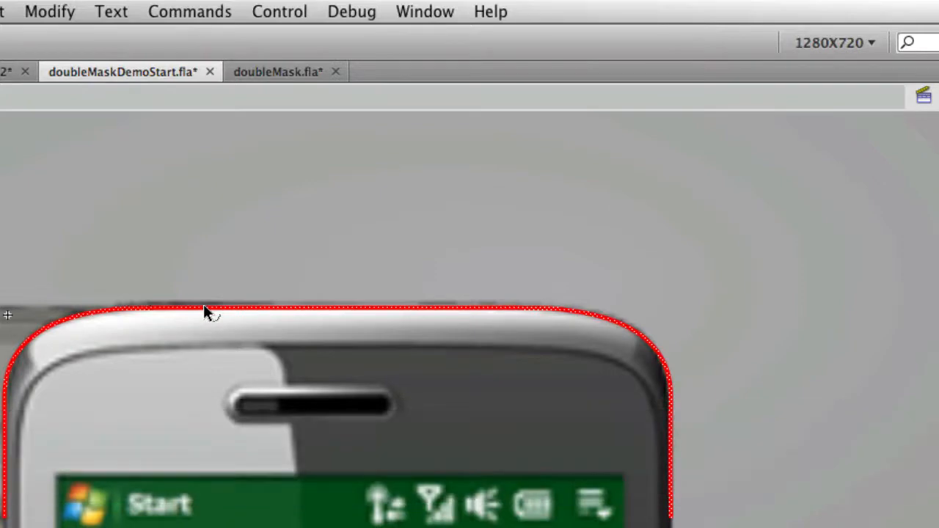
# Paste a copy of the complete top outline in place and move it down to the phone's lower end
pyautogui.press('super+minus')
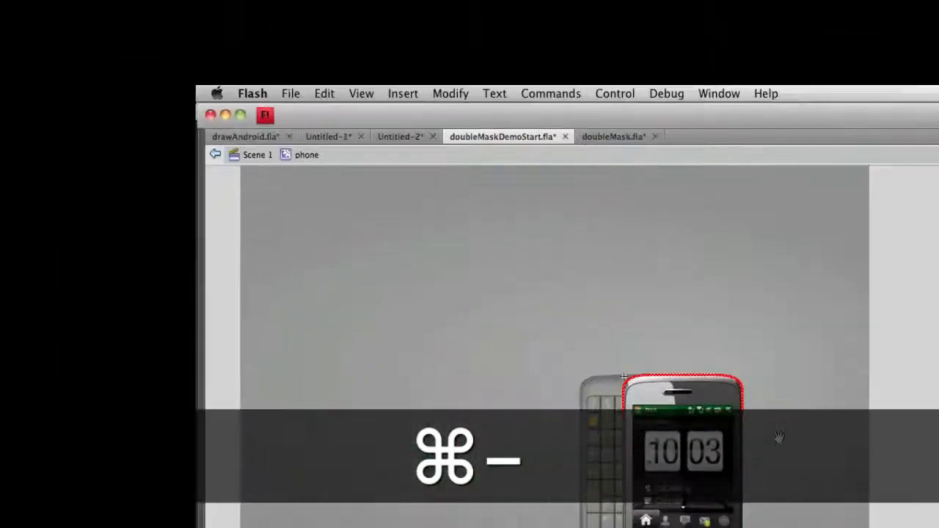
pyautogui.moveTo(779, 436); pyautogui.dragTo(741, 286)
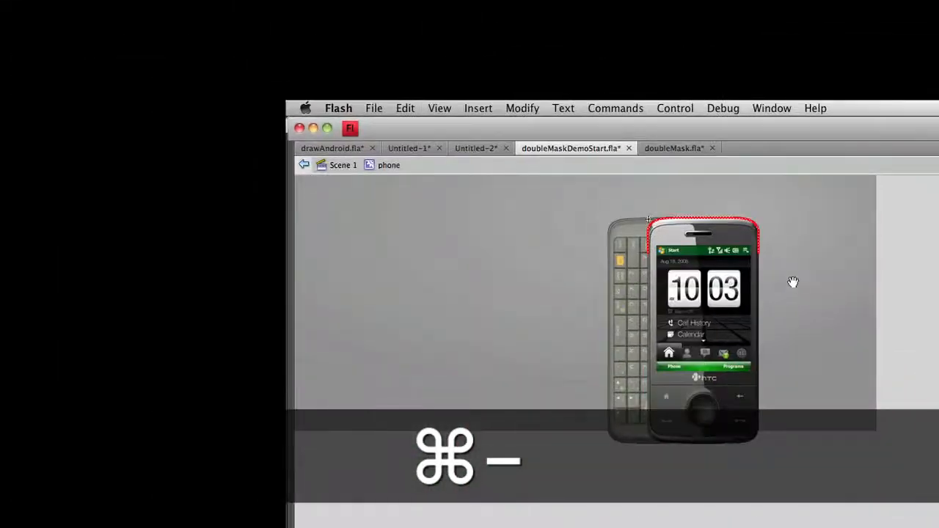
pyautogui.press('super+c')
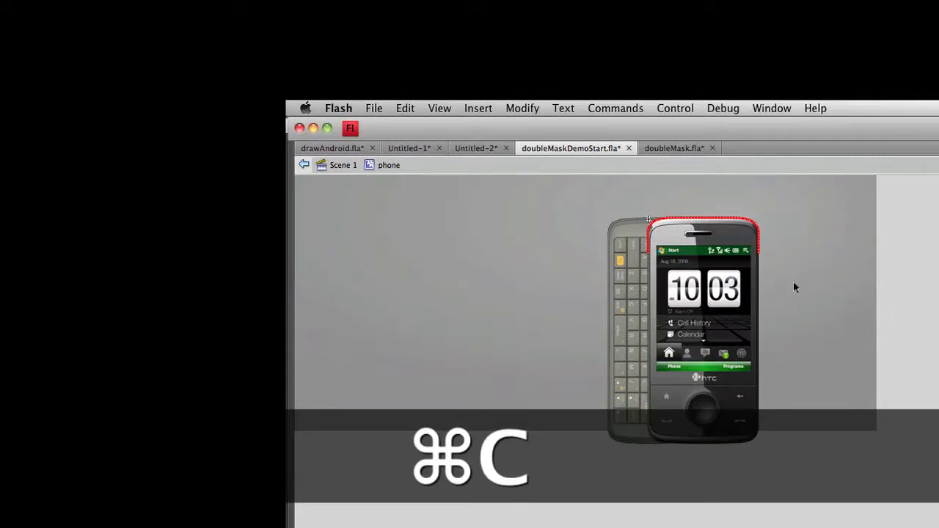
pyautogui.press('super+shift+v')
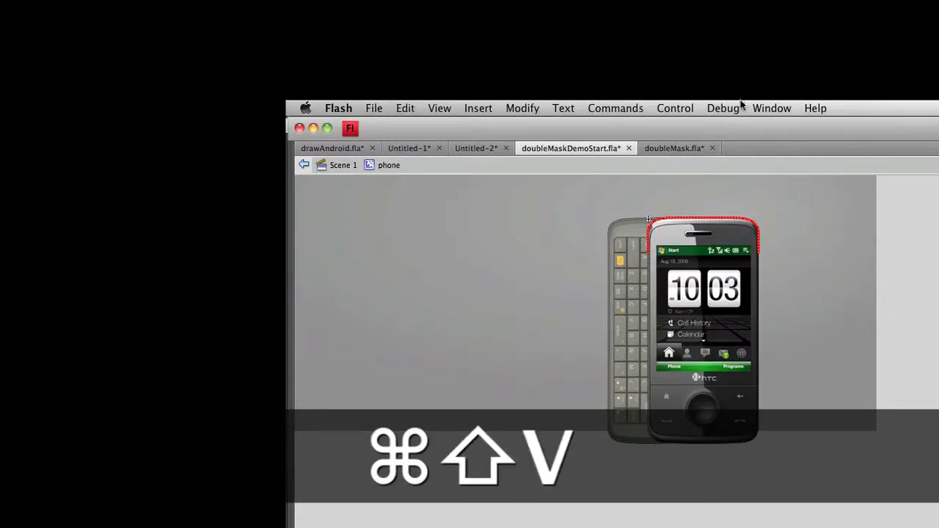
pyautogui.moveTo(717, 218); pyautogui.dragTo(722, 396)
# Flip the lower outline copy vertically to form the phone's bottom corners
pyautogui.click(522, 108)
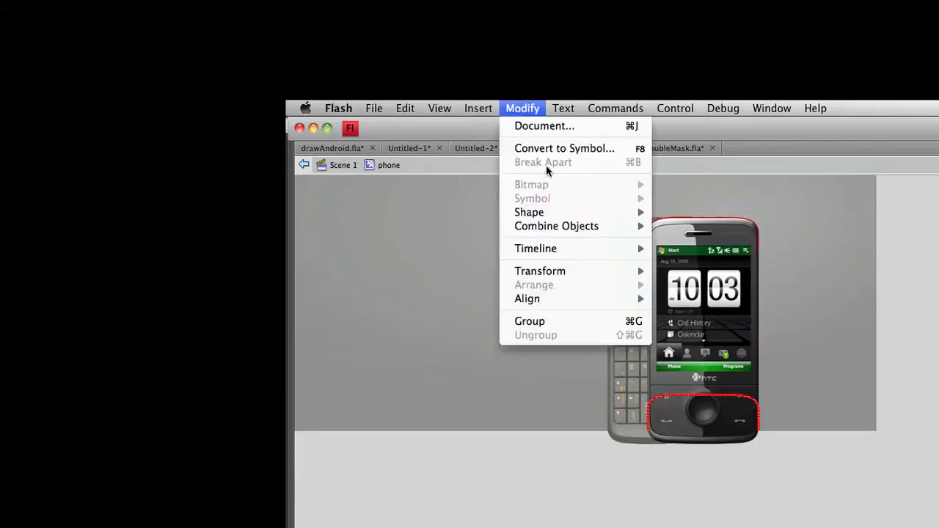
pyautogui.moveTo(559, 270)
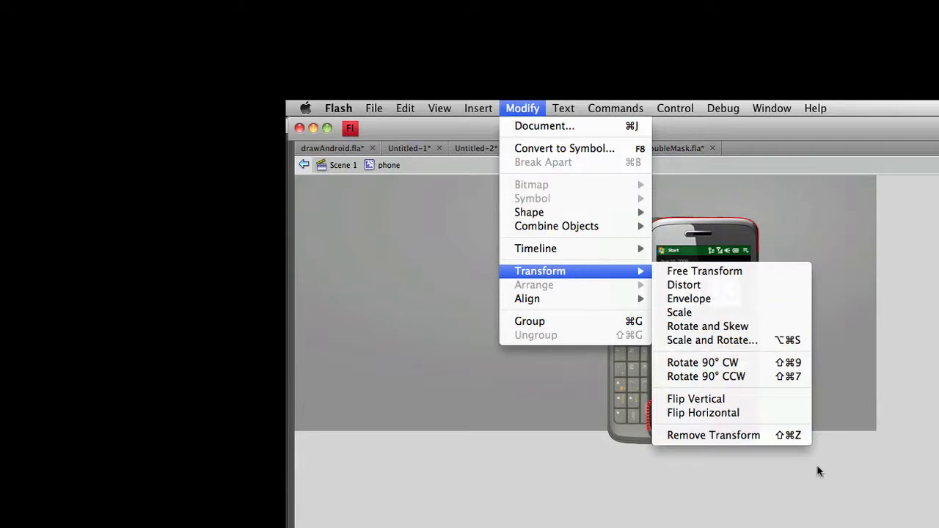
pyautogui.click(759, 400)
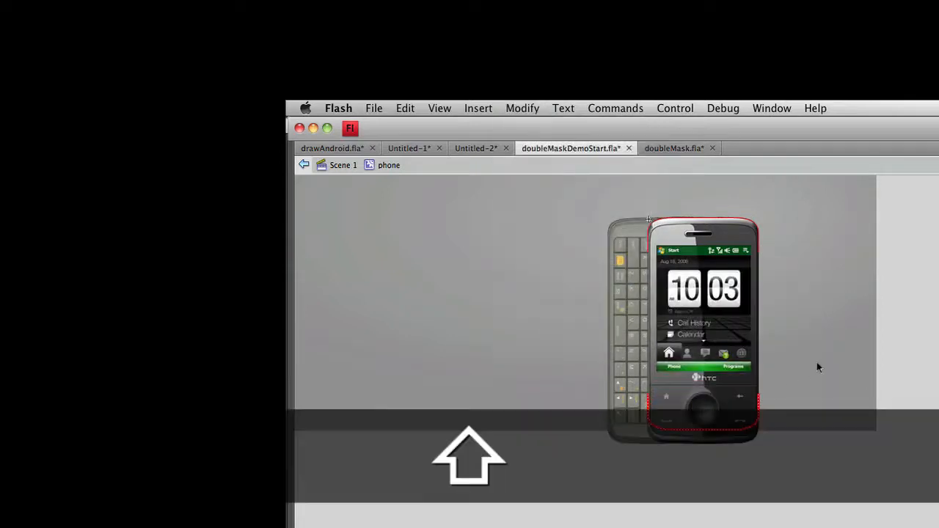
# Nudge the flipped lower outline down until it lines up with the phone's bottom edge and corners
pyautogui.hotkey('shift', 'Down')
pyautogui.press('super+equal')
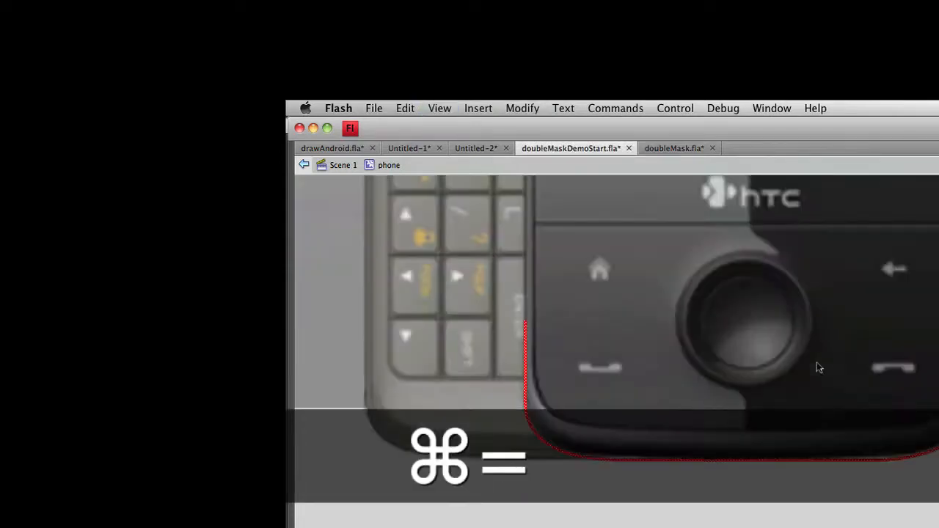
pyautogui.press('Down')
pyautogui.press('Down')
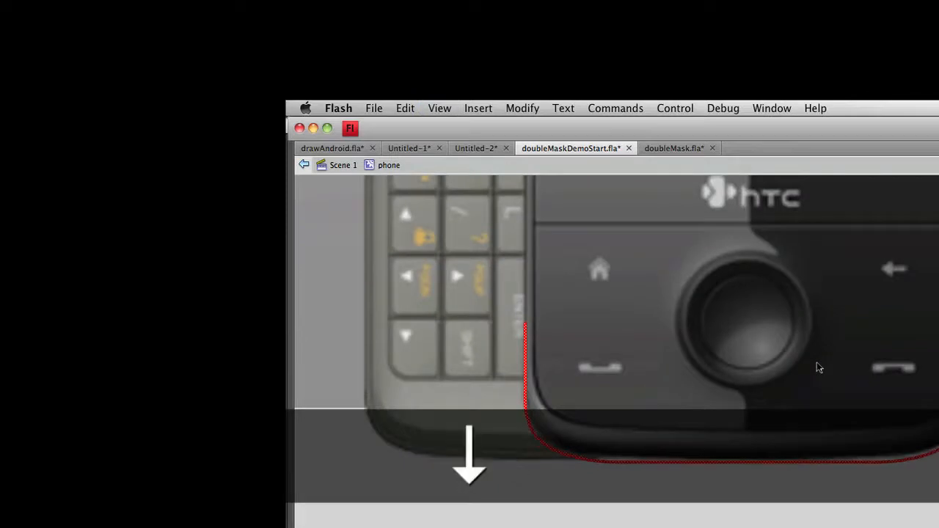
pyautogui.press('Up')
pyautogui.press('Up')
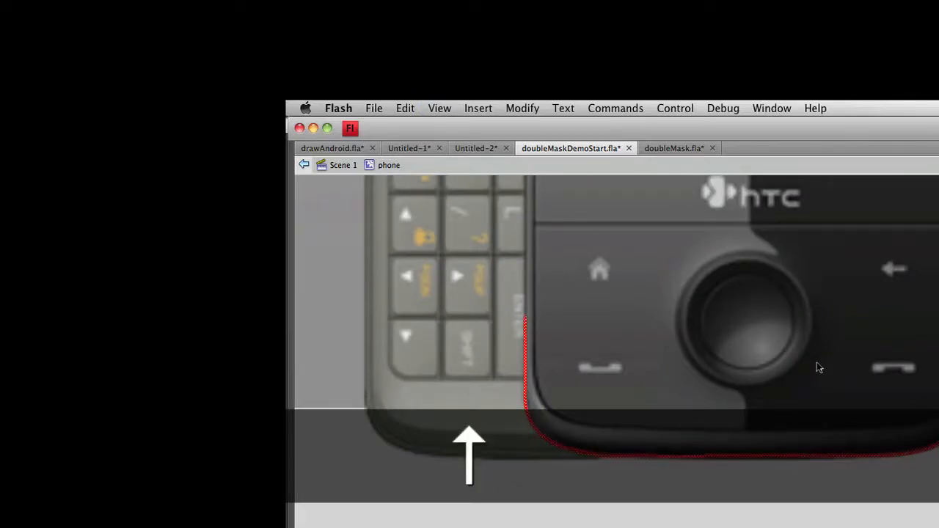
pyautogui.press('Down')
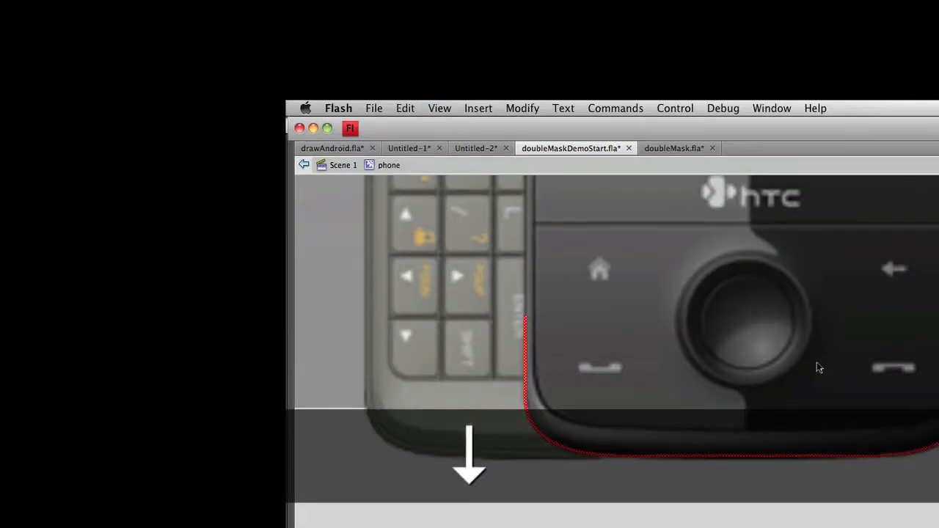
# Extend the outline's end straight along the phone's right edge to join the top and bottom halves
pyautogui.scroll(7, 902, 375)
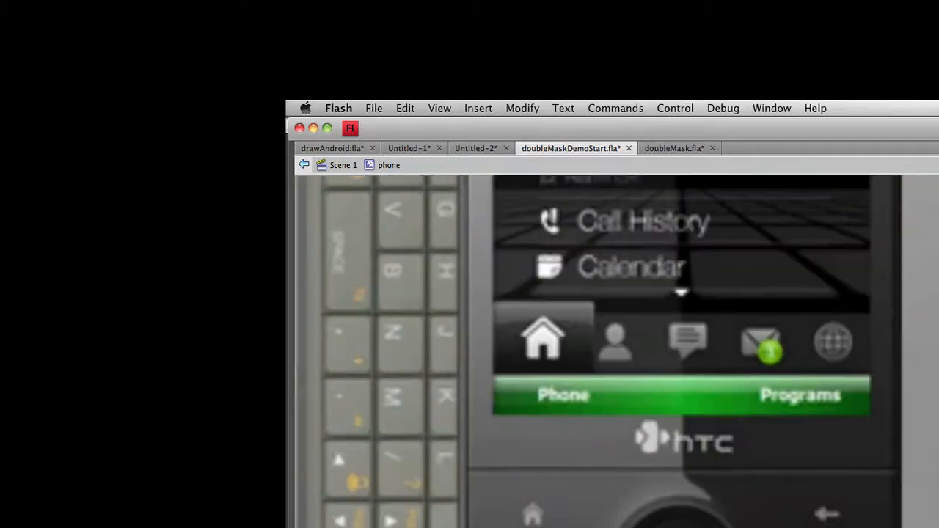
pyautogui.press('super+minus')
pyautogui.press('super+minus')
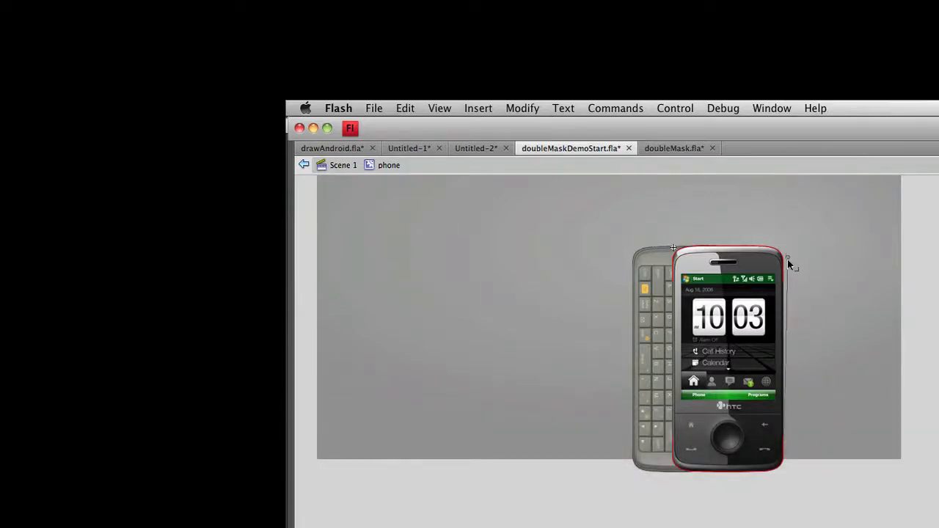
pyautogui.press('shift')
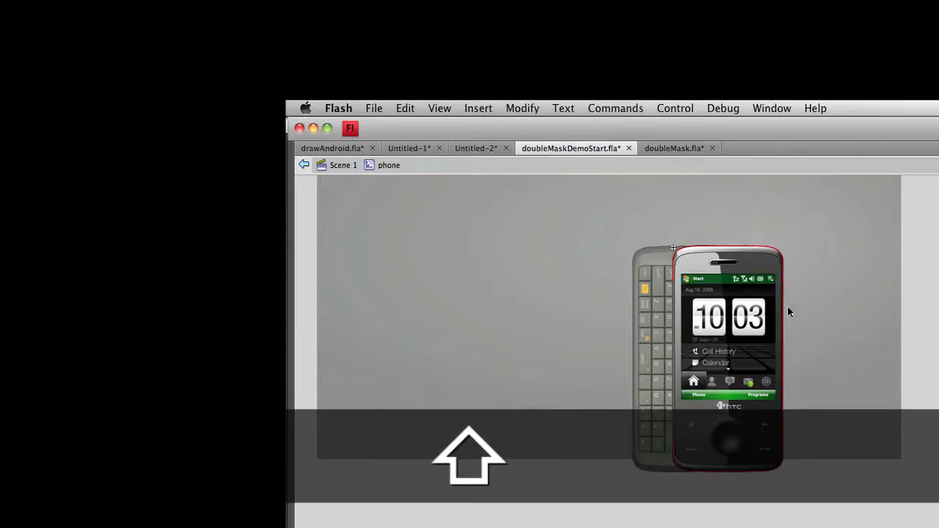
# Extend the lower outline's open end straight up along the phone's left edge to meet the upper half and close the outline
pyautogui.press('super+equal')
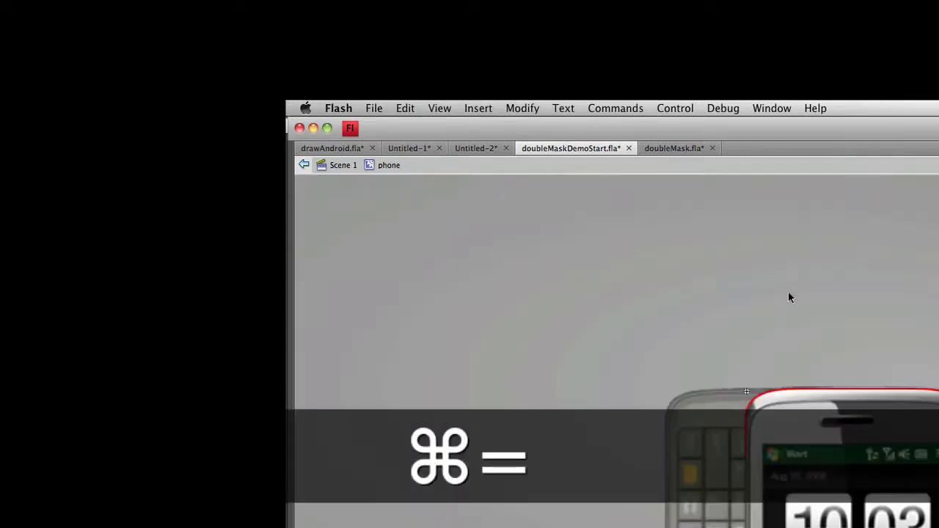
pyautogui.press('space')
pyautogui.moveTo(938, 510); pyautogui.dragTo(862, 418)
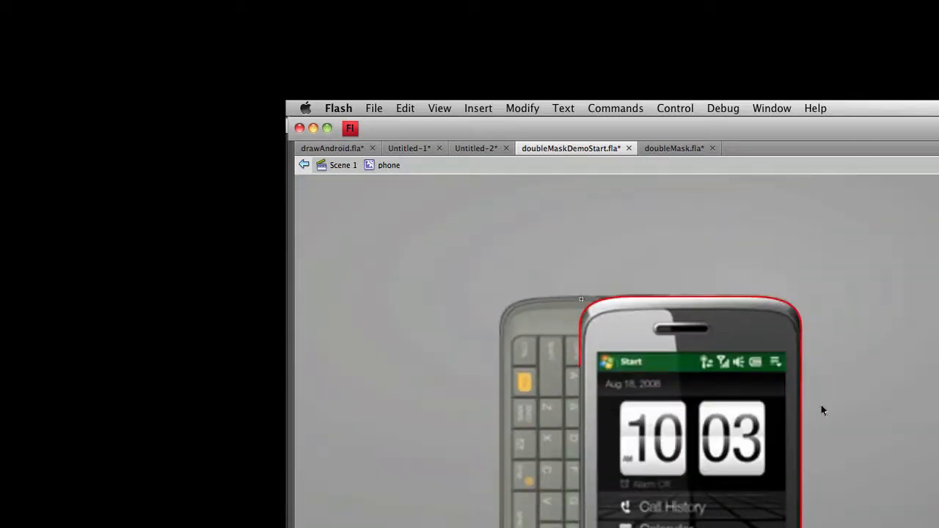
pyautogui.press('super+equal')
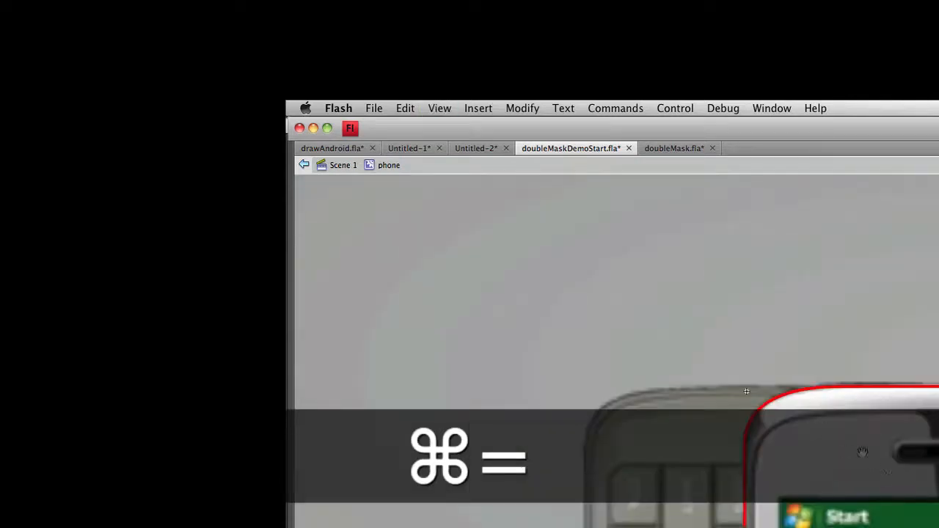
pyautogui.press('space')
pyautogui.moveTo(937, 491); pyautogui.dragTo(593, 275)
pyautogui.press('space')
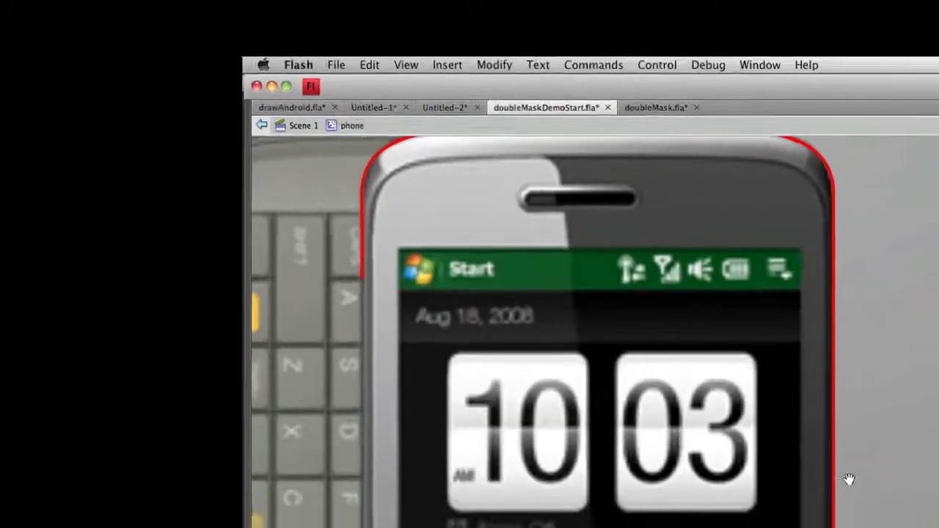
pyautogui.moveTo(848, 480); pyautogui.dragTo(838, 44)
pyautogui.moveTo(530, 382); pyautogui.dragTo(754, 227)
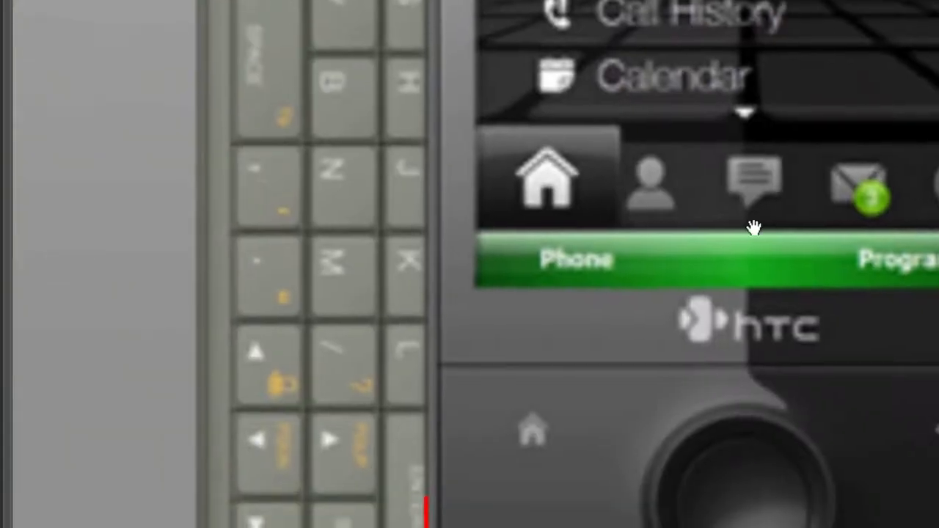
pyautogui.moveTo(390, 275); pyautogui.dragTo(503, 213)
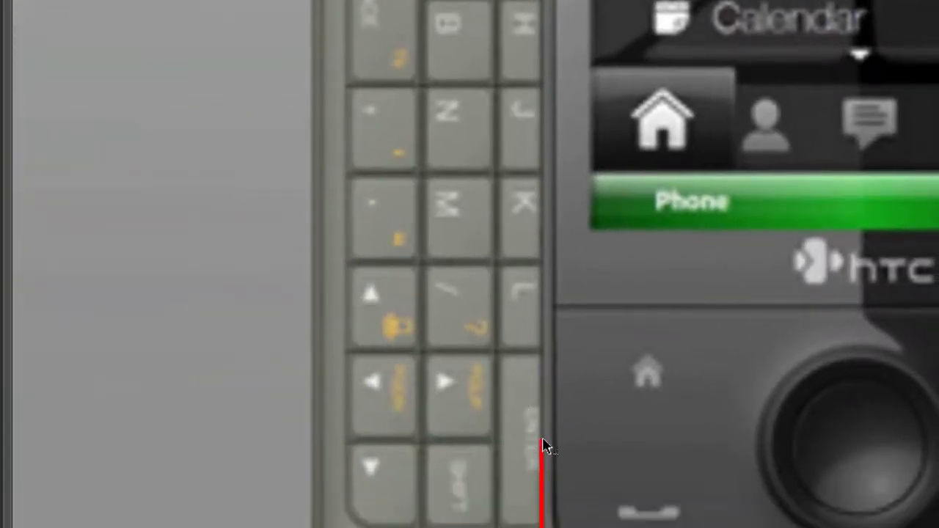
pyautogui.press('shift')
pyautogui.moveTo(544, 446); pyautogui.dragTo(584, 430)
pyautogui.press('space')
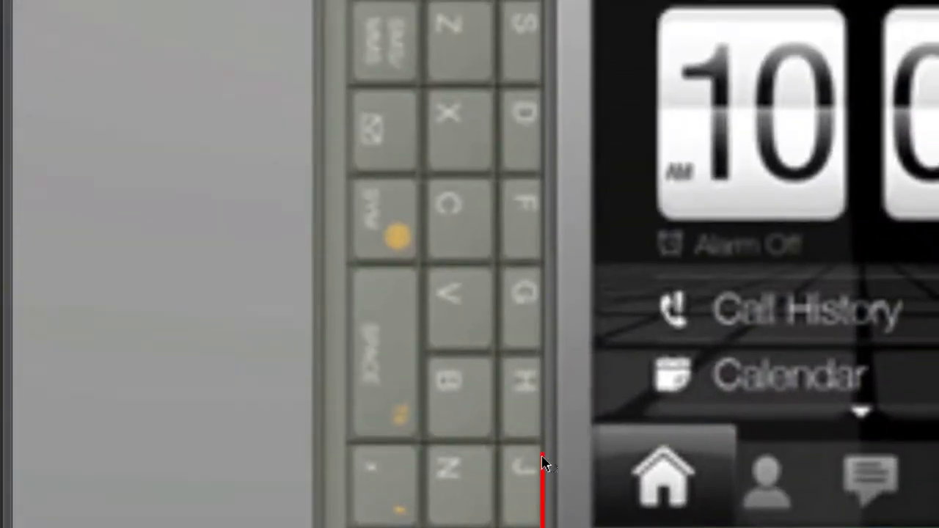
pyautogui.moveTo(544, 463)
pyautogui.mouseDown()
pyautogui.moveTo(551, 75)
pyautogui.moveTo(542, 32)
pyautogui.moveTo(591, 296)
pyautogui.moveTo(551, 180)
pyautogui.moveTo(550, 139)
pyautogui.mouseUp()
pyautogui.moveTo(608, 377); pyautogui.dragTo(584, 45)
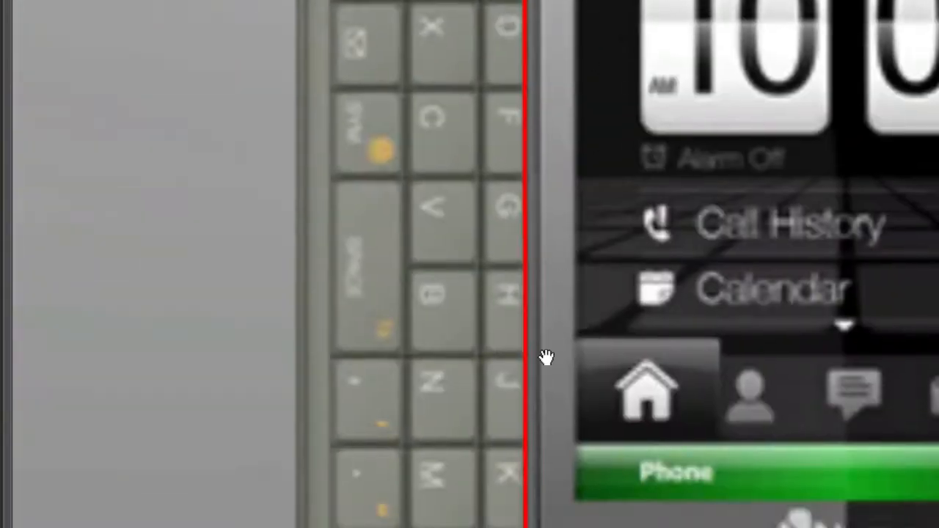
pyautogui.moveTo(559, 379); pyautogui.dragTo(575, 38)
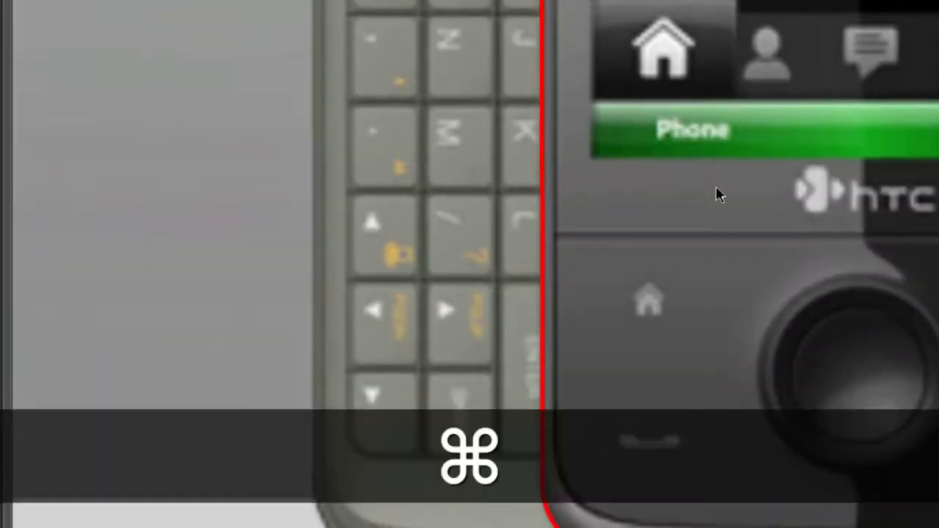
# Fill the closed phone outline with green #00FF00 at 50% alpha using the Paint Bucket tool
pyautogui.press('super+minus')
pyautogui.press('super+minus')
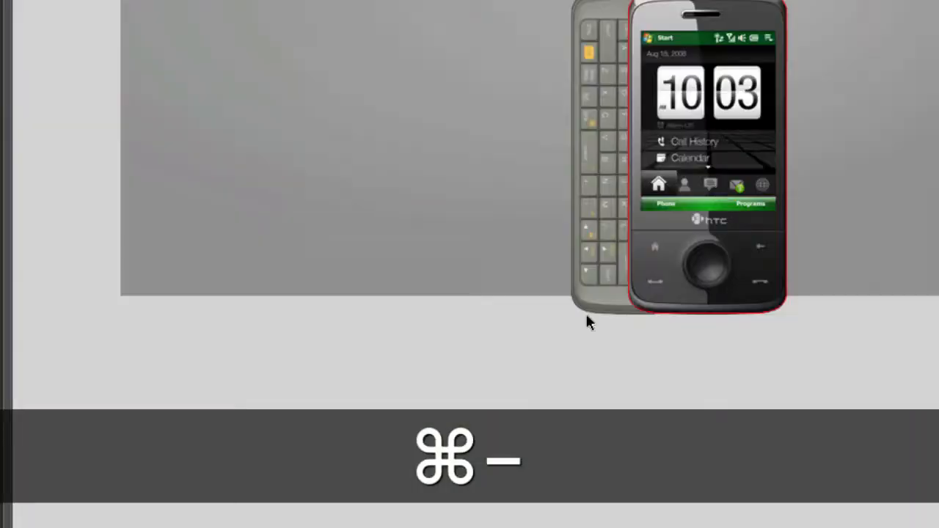
pyautogui.press('F4')
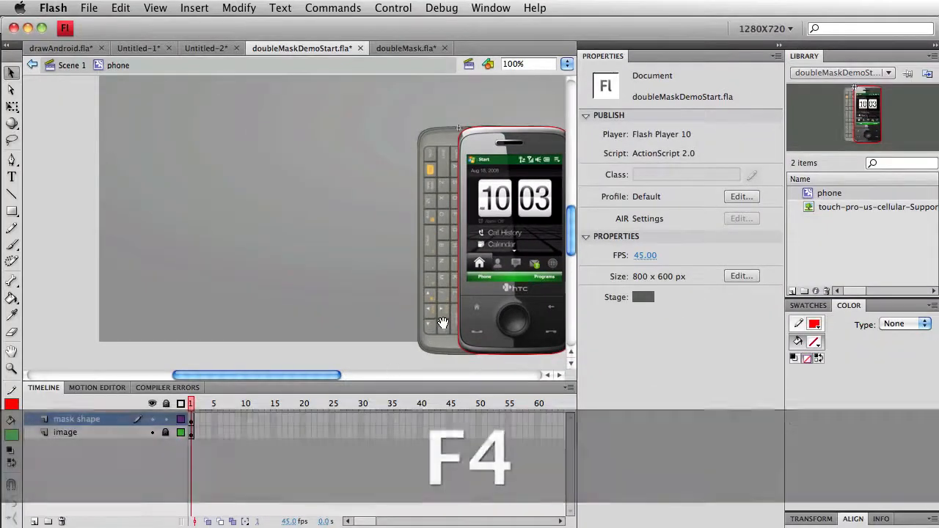
pyautogui.moveTo(461, 312); pyautogui.dragTo(269, 313)
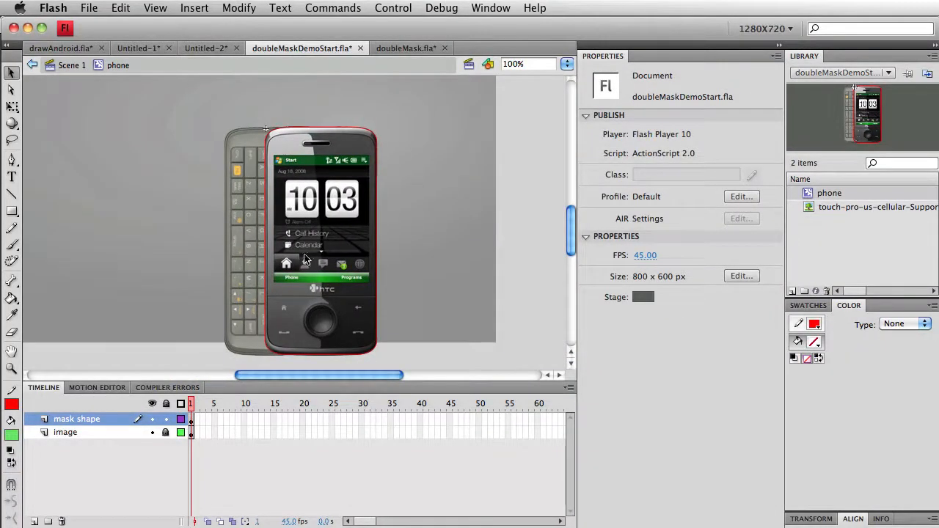
pyautogui.click(12, 438)
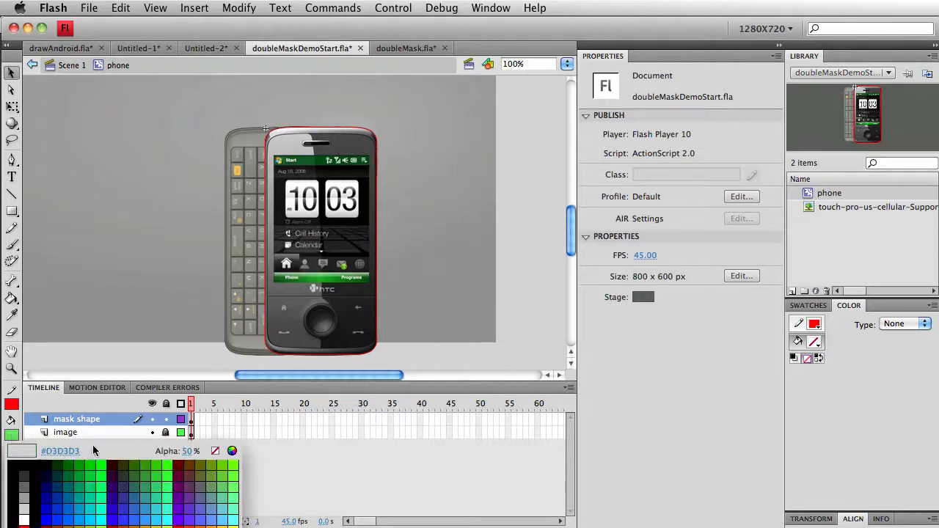
pyautogui.click(29, 448)
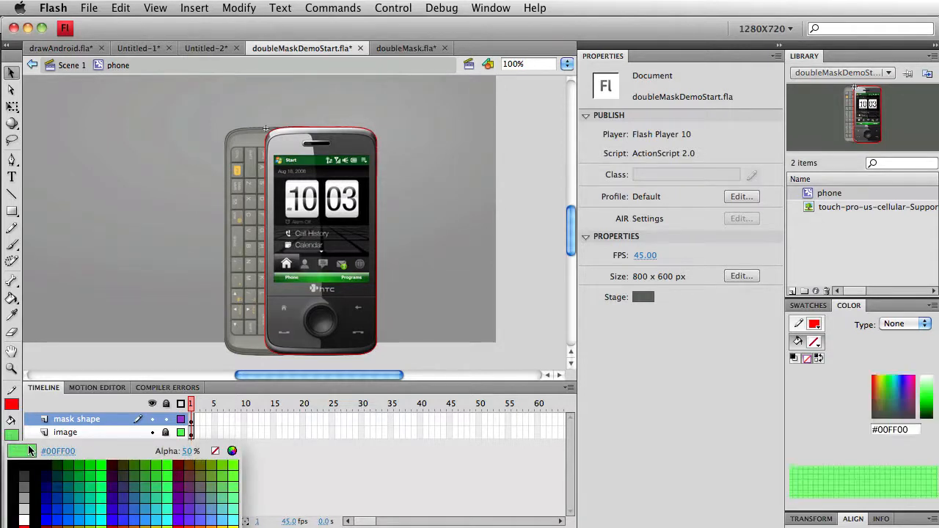
pyautogui.click(12, 298)
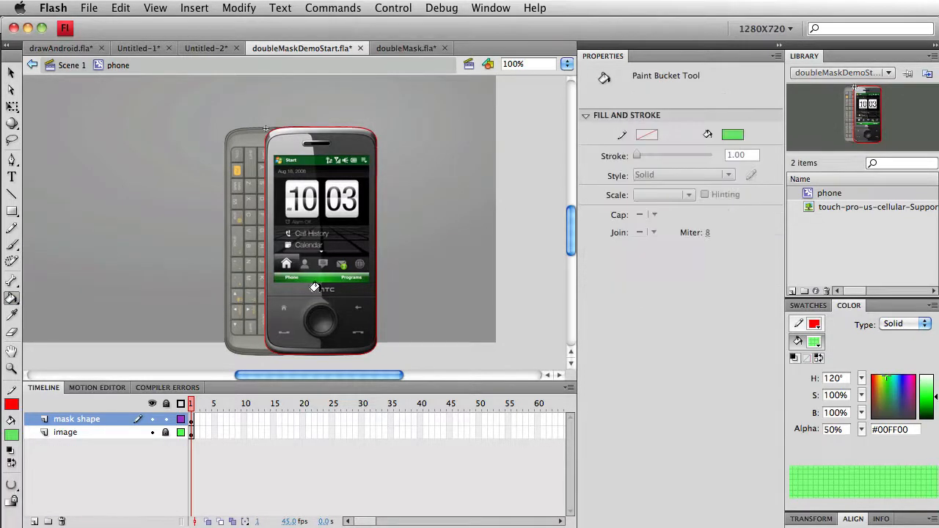
pyautogui.click(313, 291)
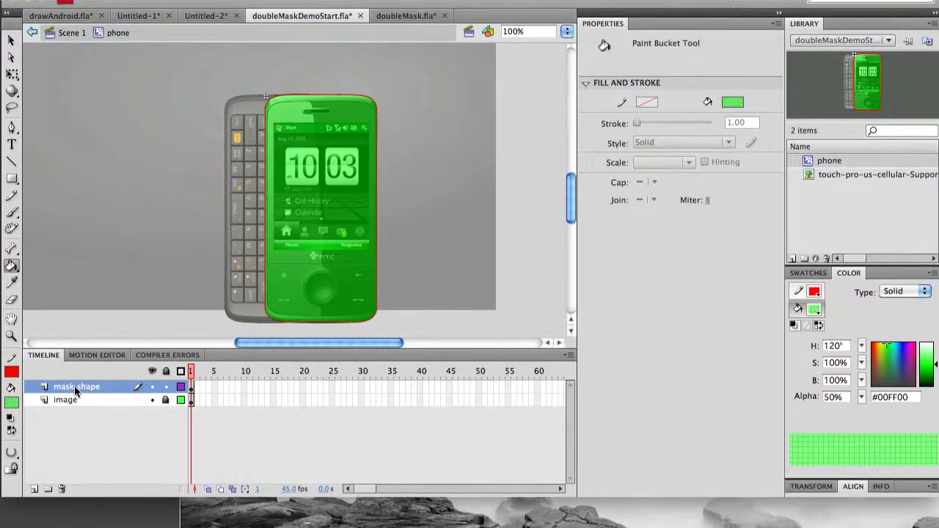
# Convert the mask shape layer into a mask over the image layer
pyautogui.rightClick(74, 418)
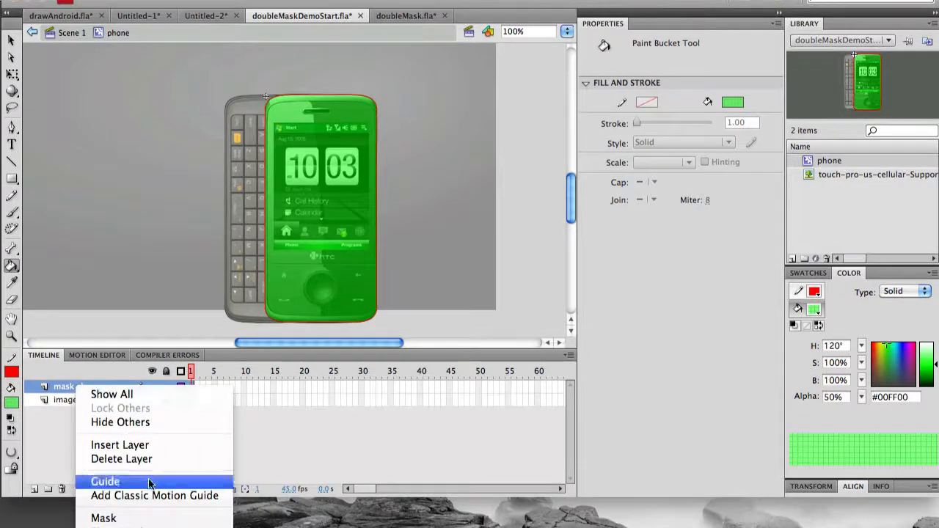
pyautogui.click(155, 519)
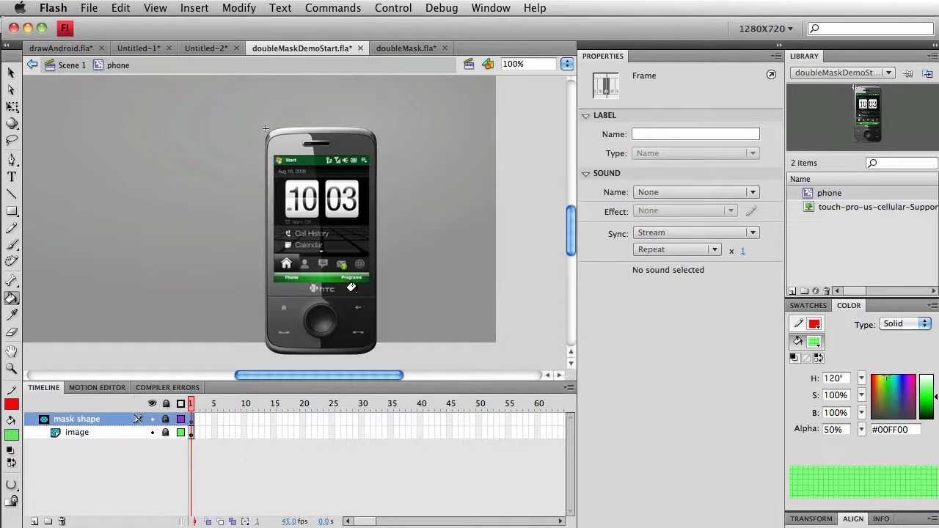
pyautogui.scroll(-1, 254, 377)
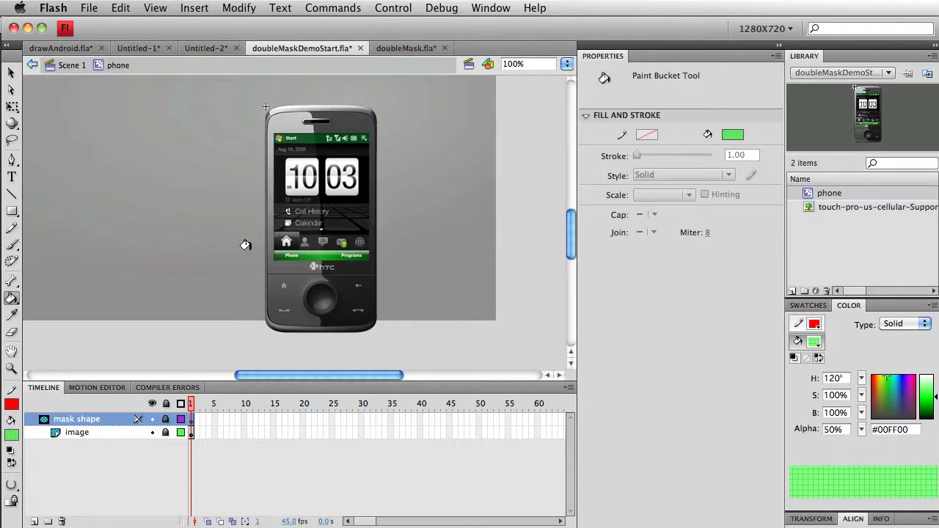
# Return to Scene 1 and move the phone instance up and left to about X 445, Y 268
pyautogui.click(72, 65)
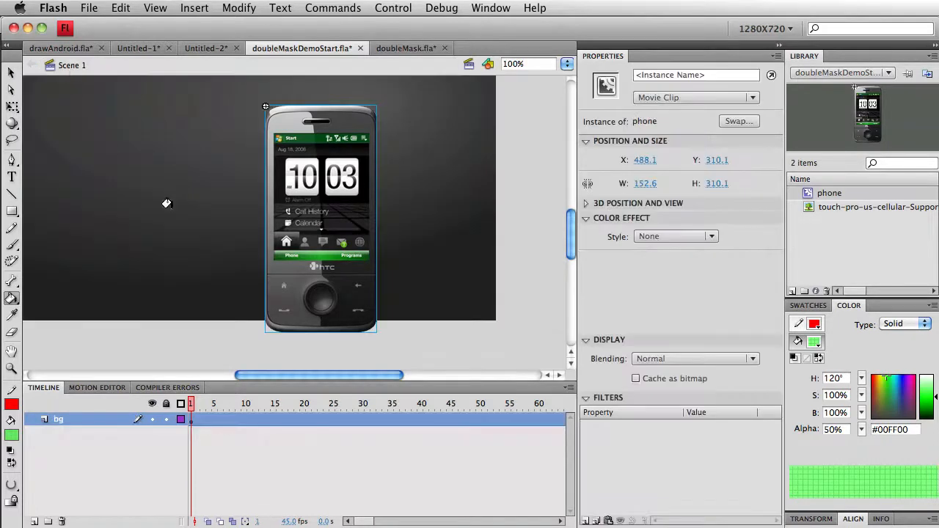
pyautogui.click(12, 73)
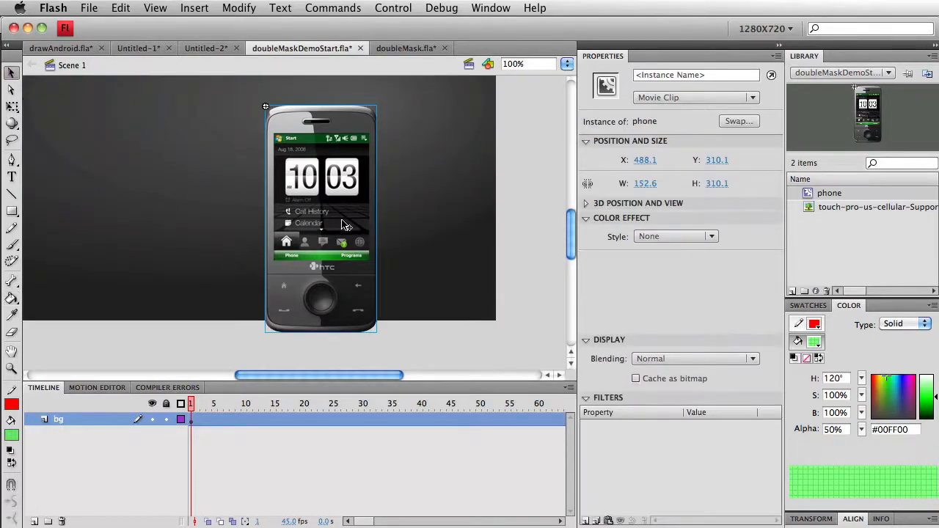
pyautogui.moveTo(293, 176); pyautogui.dragTo(266, 145)
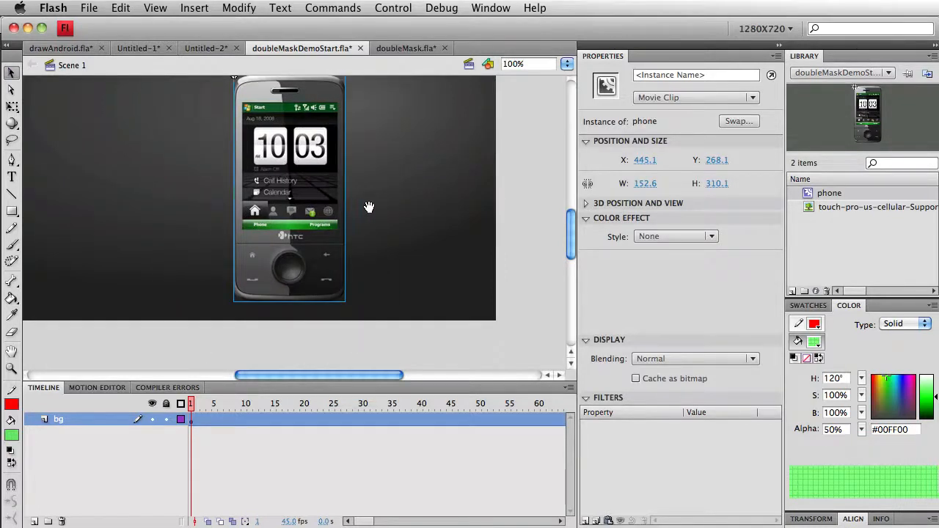
pyautogui.moveTo(369, 205); pyautogui.dragTo(472, 249)
# Transfer the phone instance from the bg layer to a new layer named phone by cutting it and pasting it in place
pyautogui.click(550, 349)
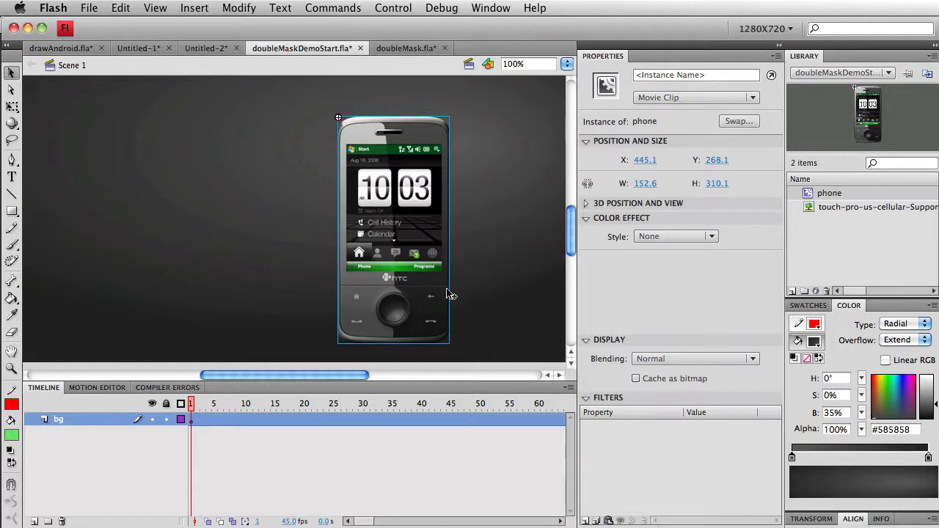
pyautogui.press('super+x')
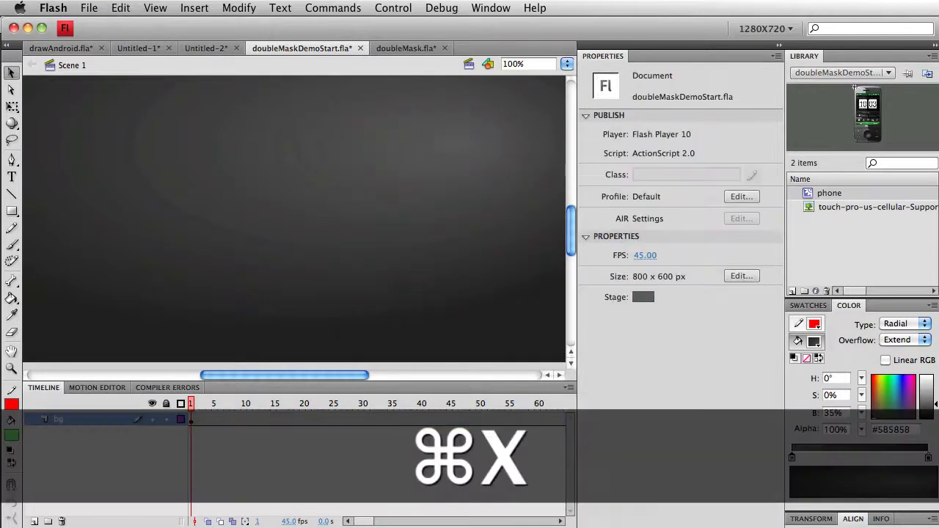
pyautogui.click(33, 522)
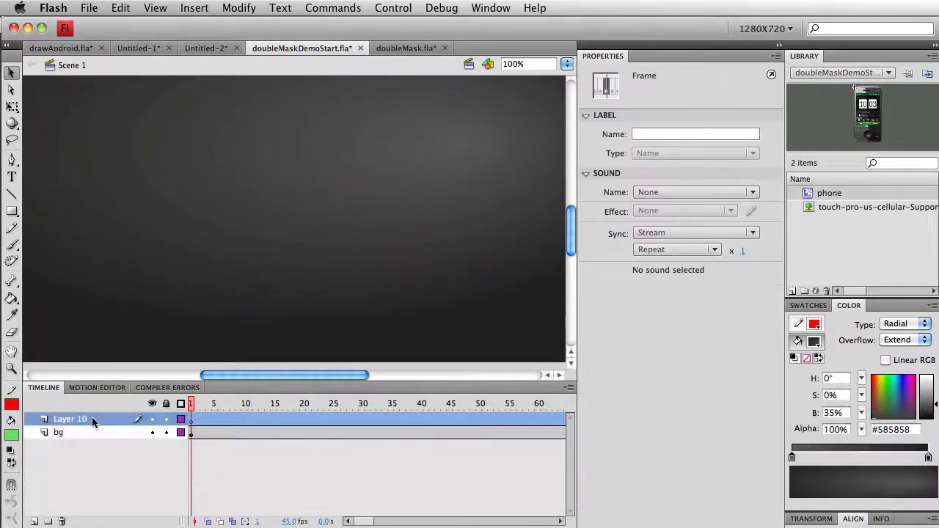
pyautogui.doubleClick(91, 419)
pyautogui.write('phone')
pyautogui.press('Return')
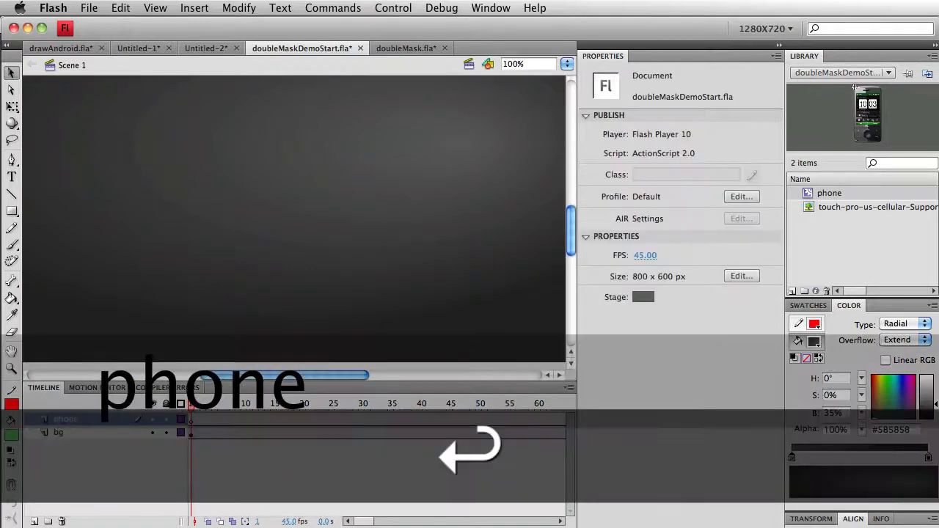
pyautogui.press('super+shift+v')
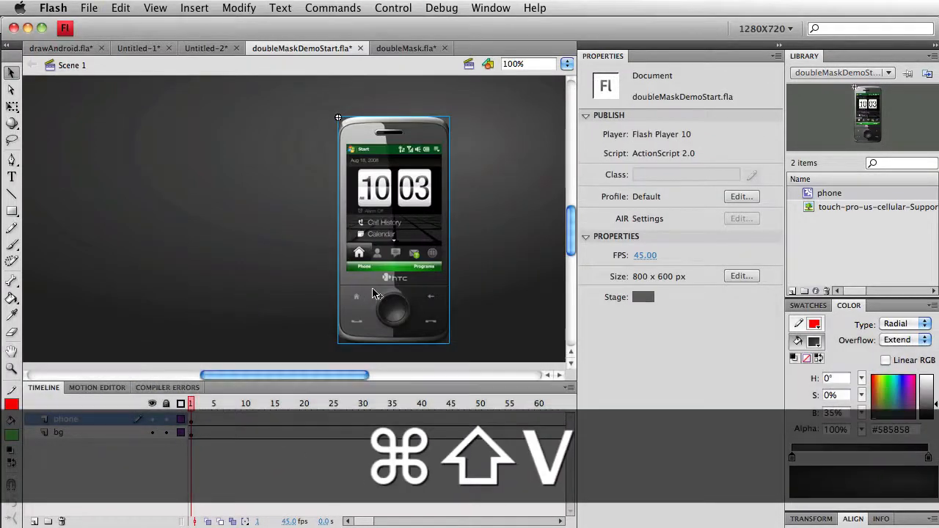
# Reposition the phone higher on the stage at about X 472, Y 137 and deselect it
pyautogui.press('super+minus')
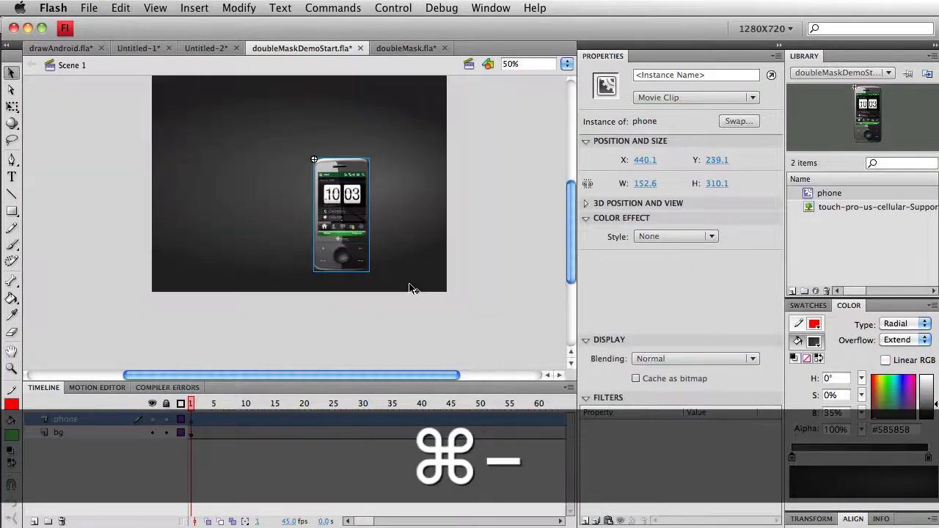
pyautogui.moveTo(363, 242); pyautogui.dragTo(375, 205)
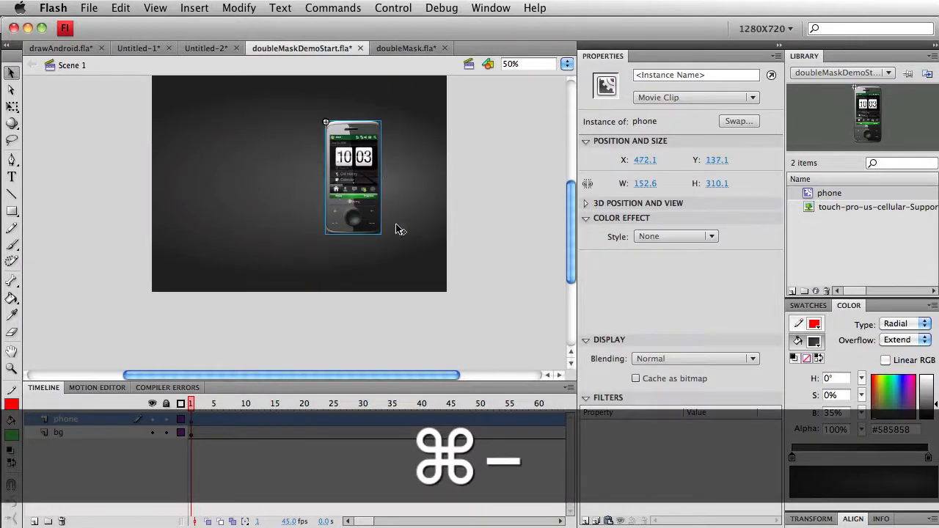
pyautogui.click(448, 230)
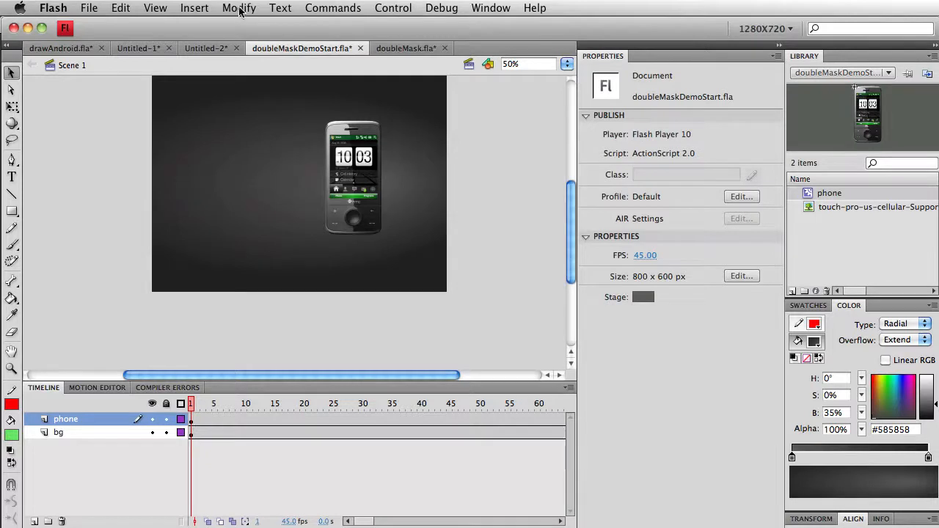
# Create a new movie clip symbol named keyboard in the library root
pyautogui.click(195, 8)
pyautogui.click(208, 26)
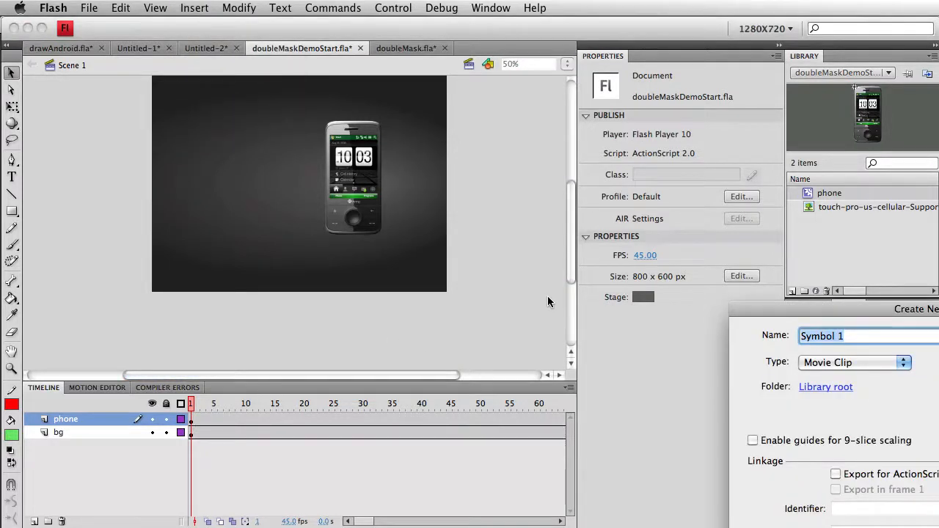
pyautogui.write('keyboard')
pyautogui.press('Return')
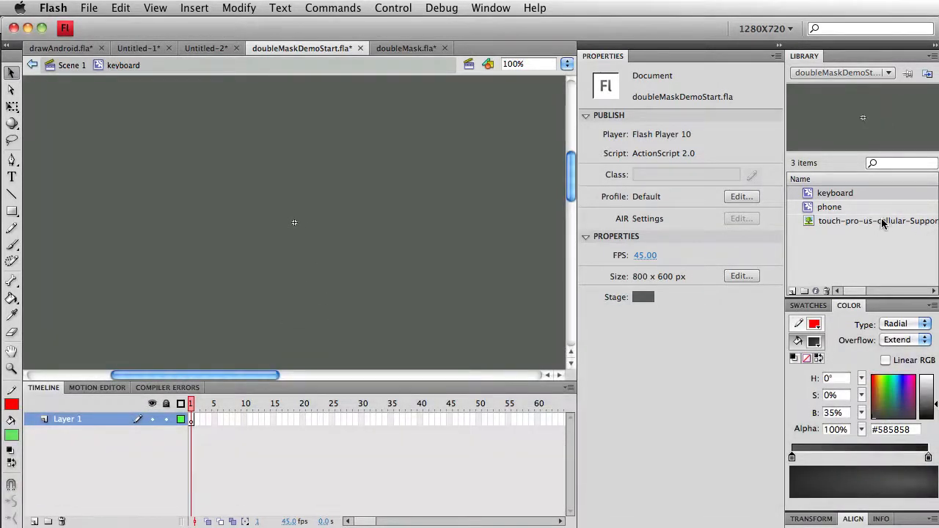
# Place the touch-pro-us-cellular bitmap in the keyboard clip, with the keyboard's upper-left corner near the registration point
pyautogui.moveTo(882, 224); pyautogui.dragTo(377, 245)
pyautogui.moveTo(376, 210); pyautogui.dragTo(377, 237)
pyautogui.moveTo(378, 230); pyautogui.dragTo(387, 254)
# Nudge the bitmap to X -29.1, Y -19.0 so the keyboard's upper-left corner lines up with the registration point
pyautogui.press('Down')
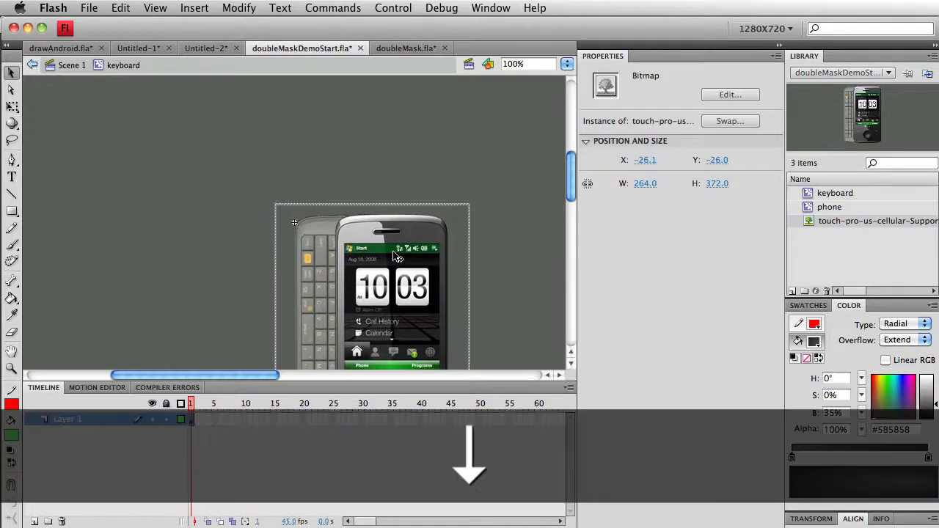
pyautogui.press('Down')
pyautogui.press('Down')
pyautogui.press('Down')
pyautogui.press('Left')
pyautogui.press('Left')
pyautogui.press('Down')
pyautogui.press('Down')
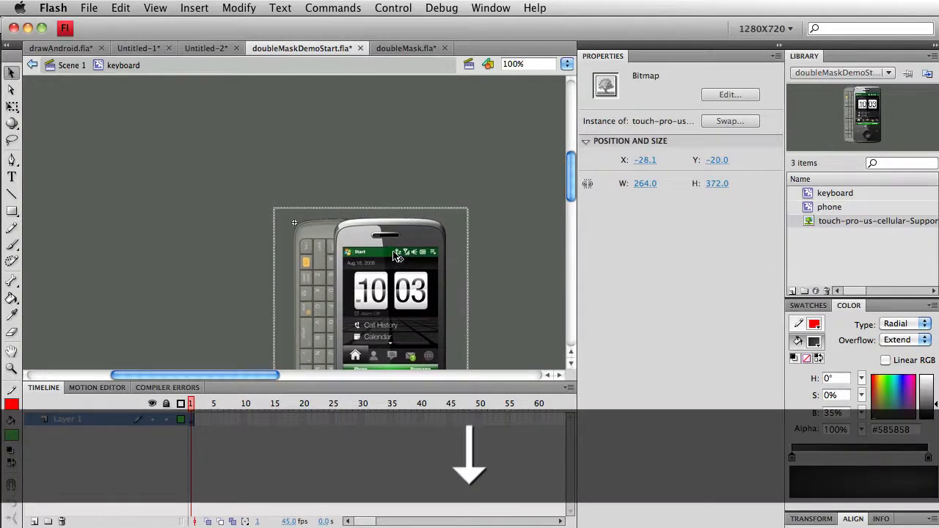
pyautogui.press('Down')
pyautogui.press('Left')
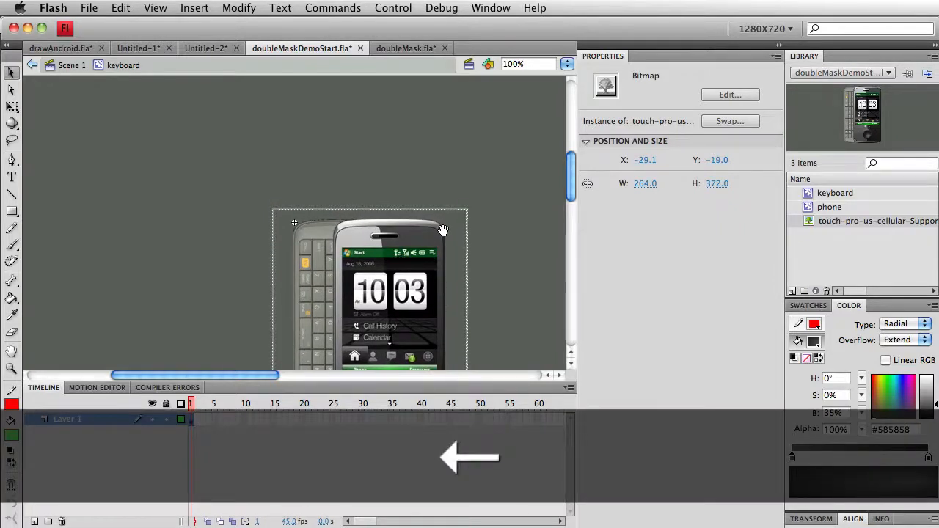
# Rename Layer 1 in the keyboard clip as keyboard
pyautogui.scroll(-4, 388, 250)
pyautogui.hscroll(1, 388, 249)
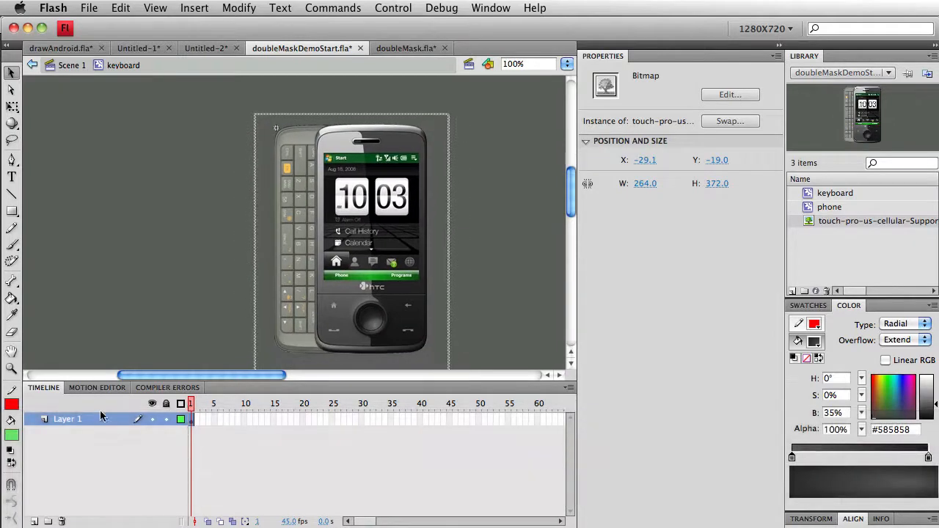
pyautogui.doubleClick(73, 420)
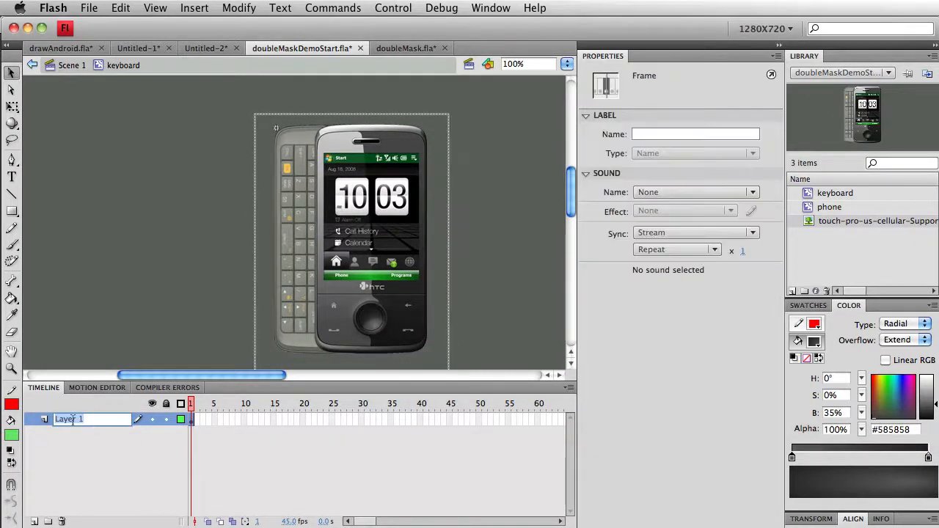
pyautogui.write('keyboard')
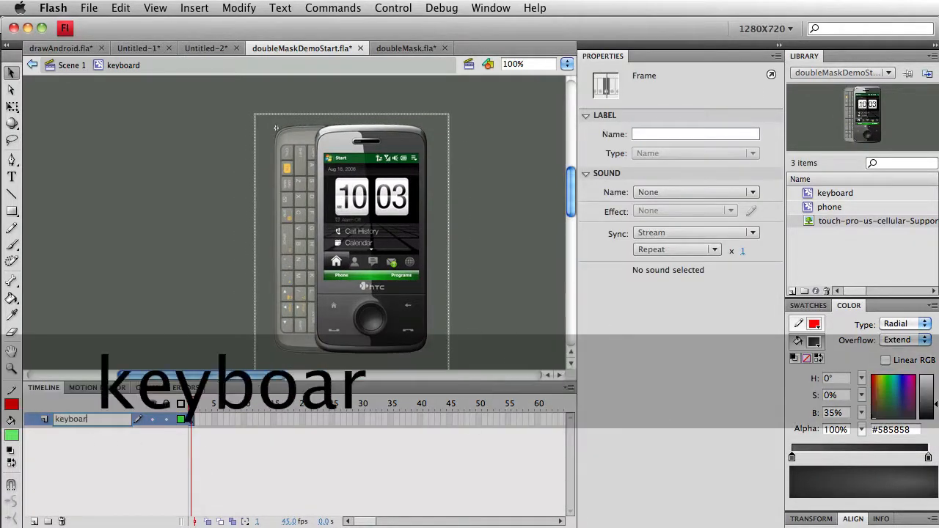
pyautogui.press('Return')
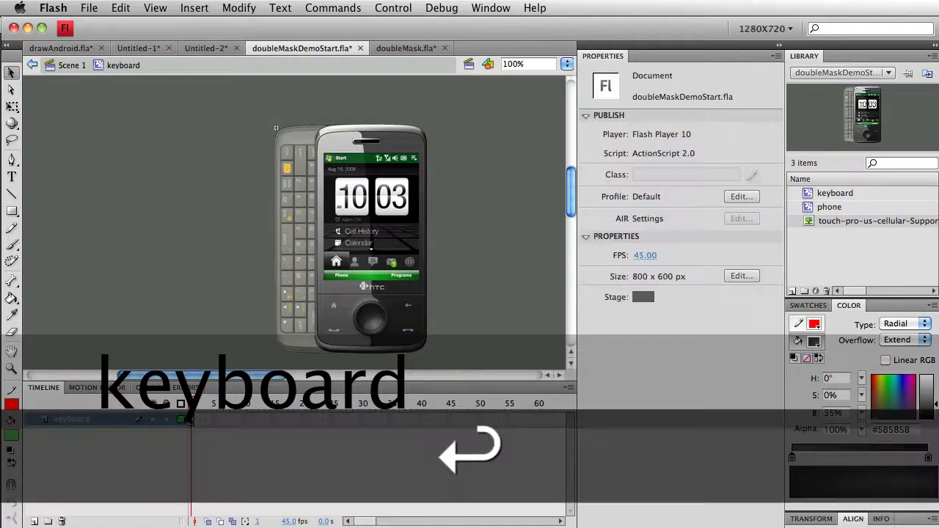
# Add a layer named mask shape above the keyboard layer in the keyboard clip
pyautogui.click(33, 520)
pyautogui.doubleClick(78, 420)
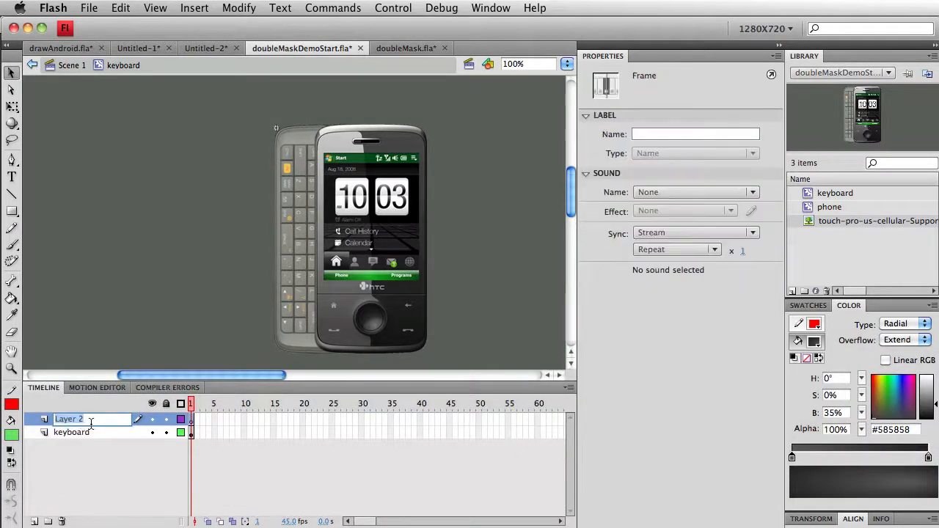
pyautogui.write('mask shape')
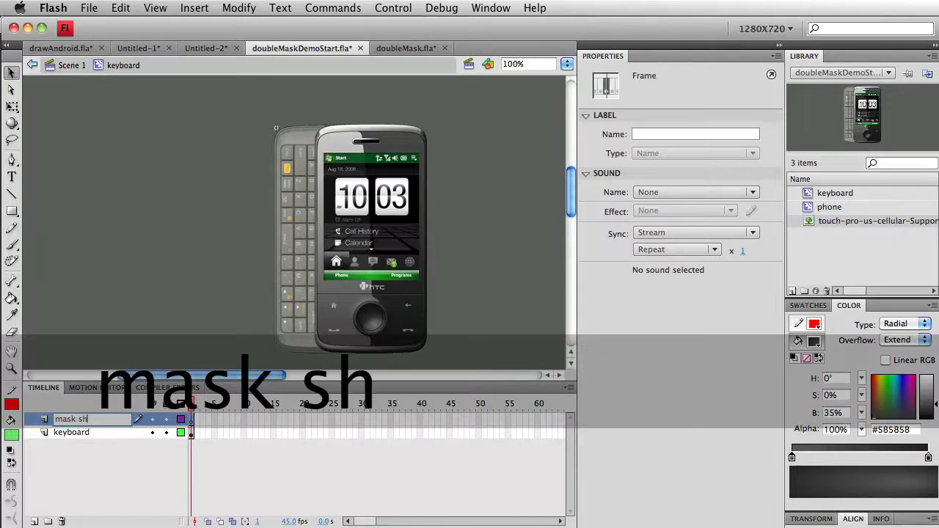
pyautogui.press('Return')
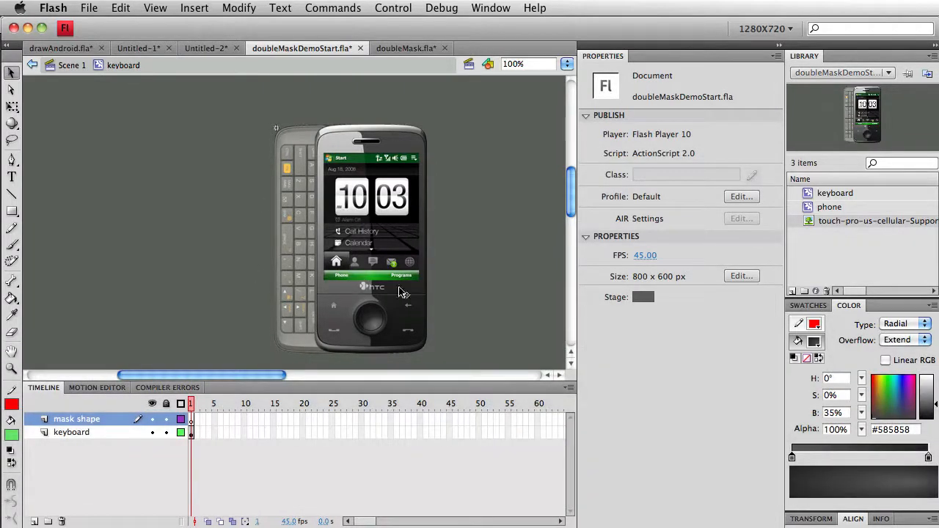
# Open the phone clip and copy the green rounded rectangle with its red outline from the mask shape layer
pyautogui.doubleClick(810, 211)
pyautogui.click(190, 420)
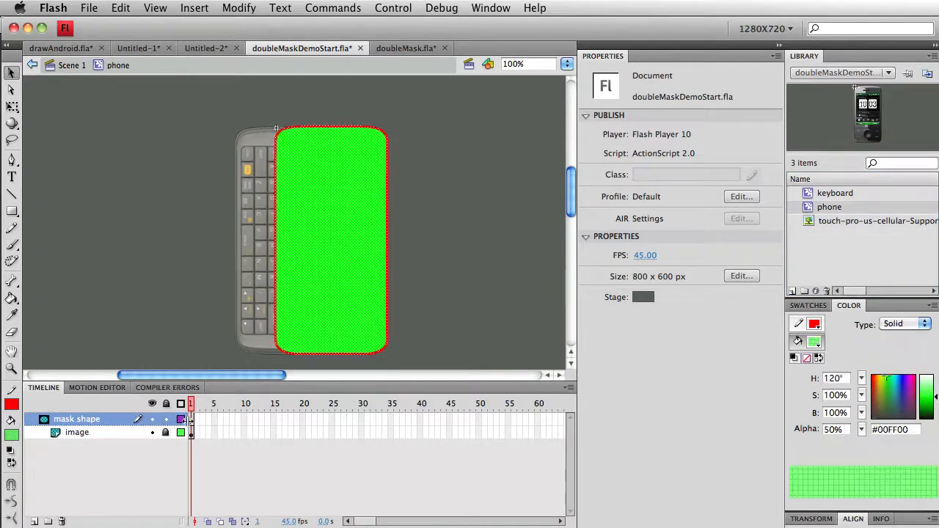
pyautogui.click(348, 310)
pyautogui.scroll(2, 342, 320)
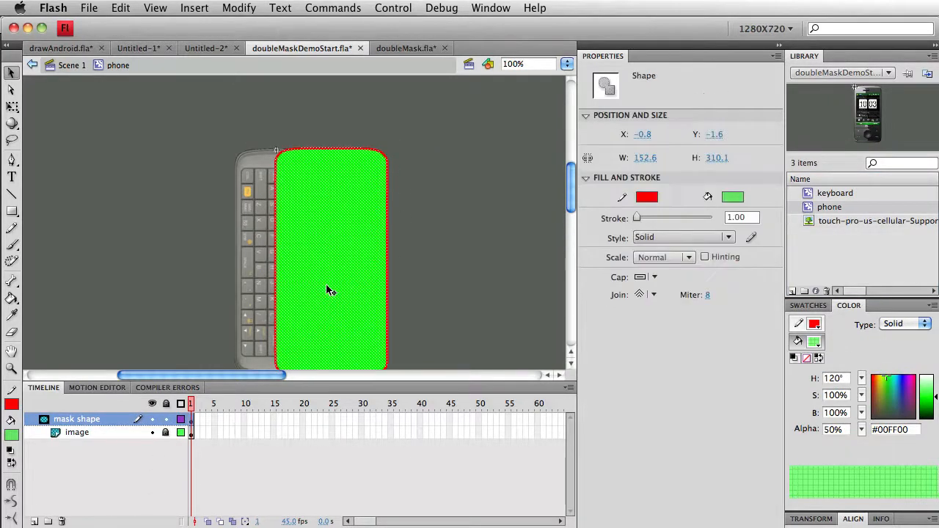
pyautogui.press('super+c')
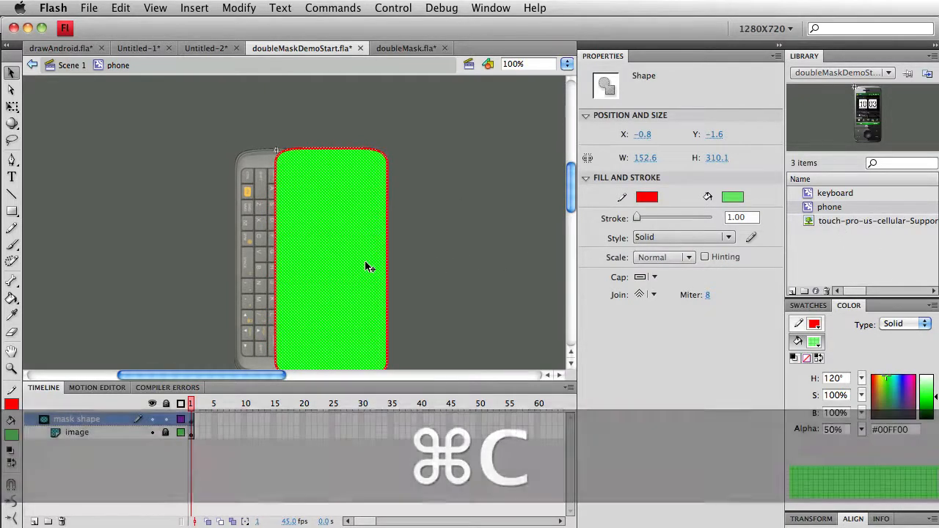
# Paste the copied shape into the keyboard clip's mask shape layer and move it over the keyboard, with its upper-left corner at the registration point
pyautogui.doubleClick(808, 194)
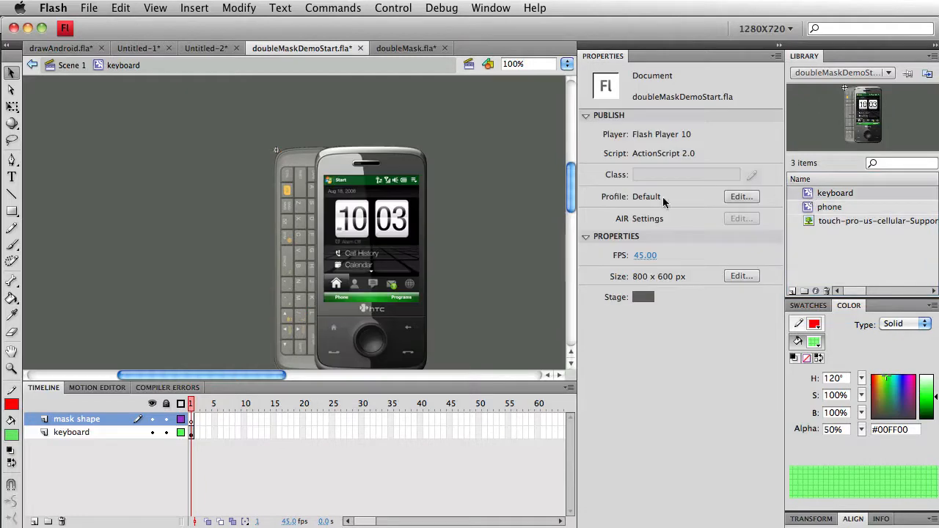
pyautogui.click(93, 421)
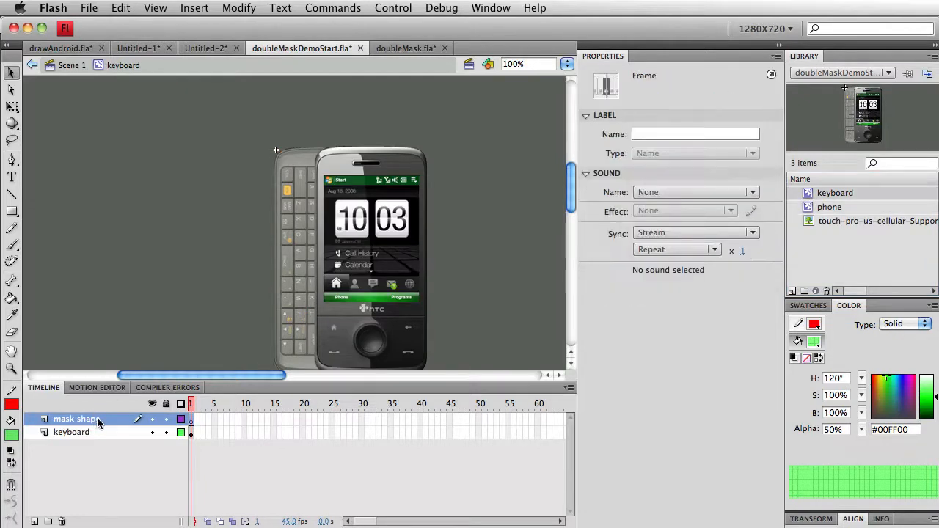
pyautogui.press('super+v')
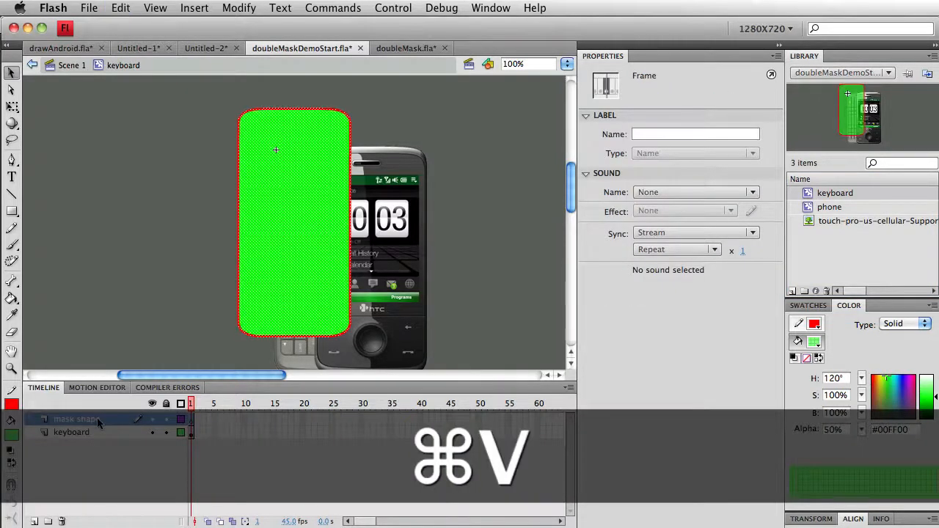
pyautogui.moveTo(276, 177); pyautogui.dragTo(318, 214)
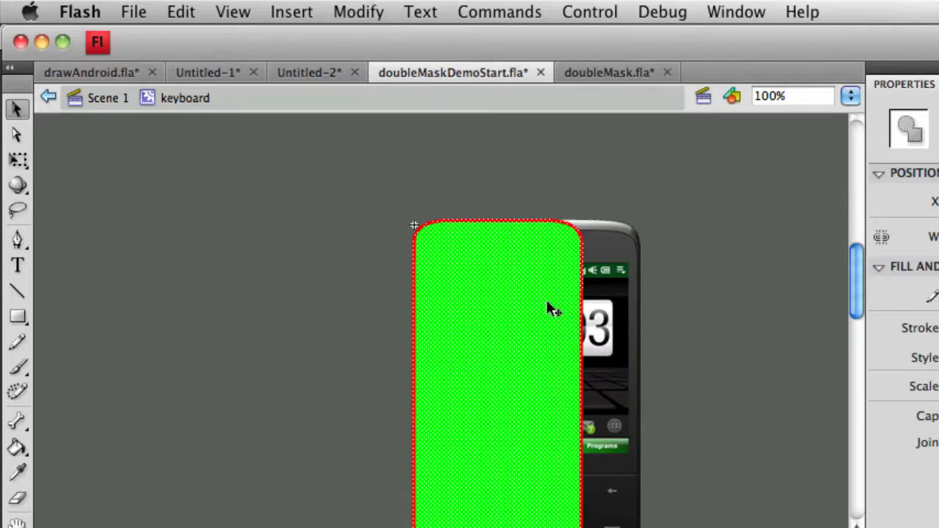
# Hide the selection edges and nudge the mask shape slightly down to fit the upper-left outline of the keyboard
pyautogui.click(228, 12)
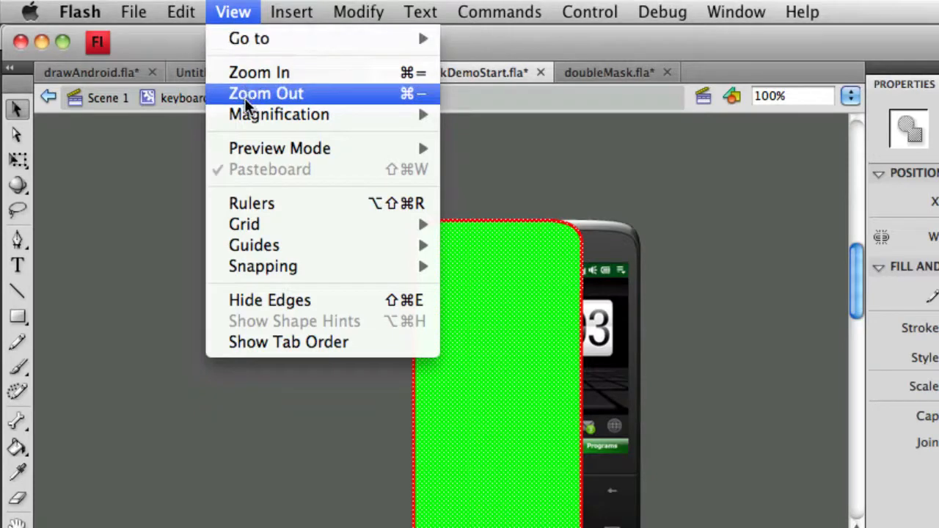
pyautogui.click(277, 302)
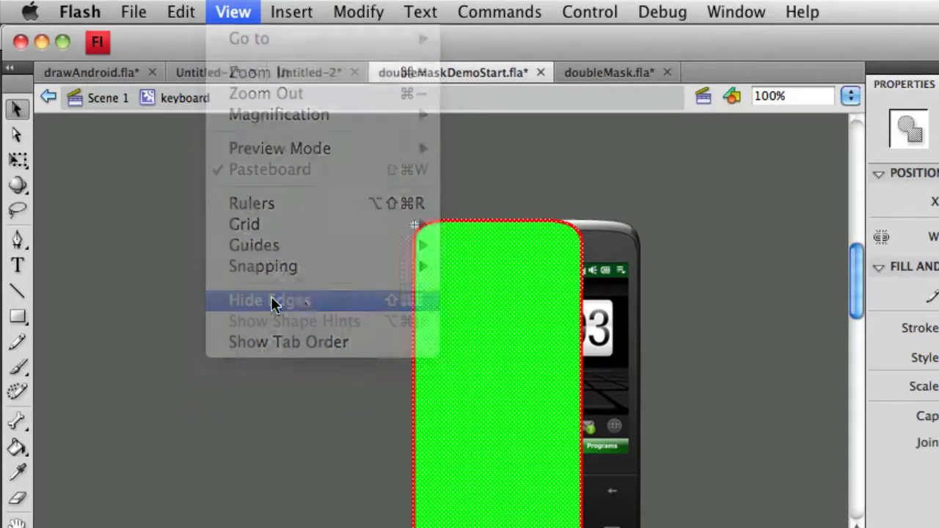
pyautogui.press('super+equal')
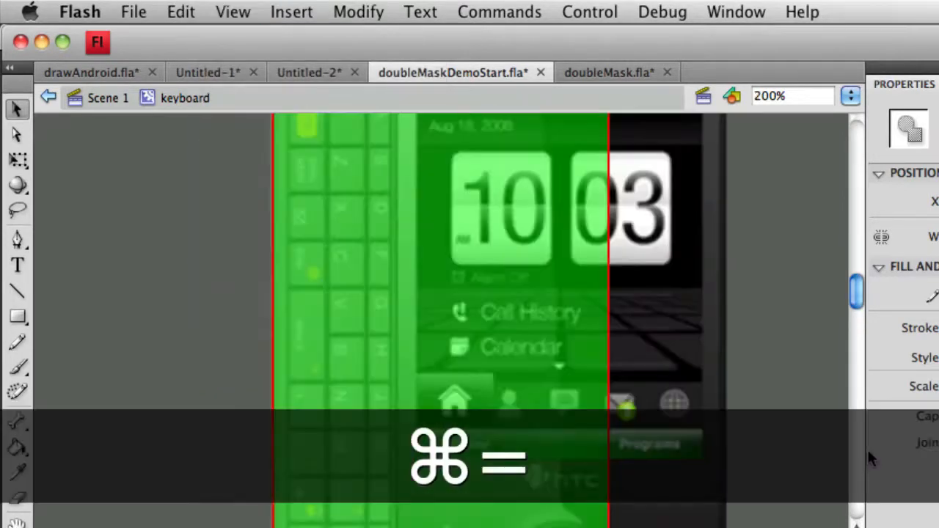
pyautogui.moveTo(382, 321); pyautogui.dragTo(431, 499)
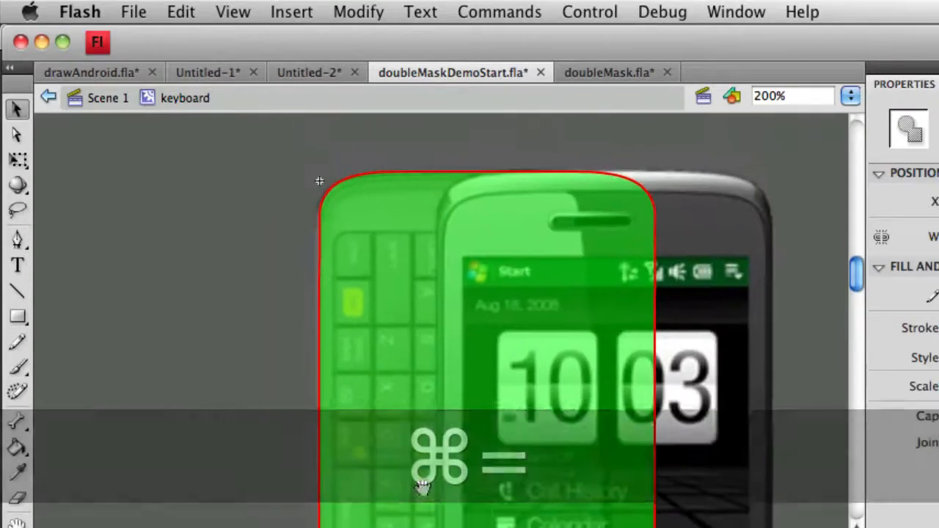
pyautogui.hotkey('shift', 'Left')
pyautogui.hotkey('shift', 'Left')
pyautogui.hotkey('shift', 'Right')
pyautogui.hotkey('shift', 'Right')
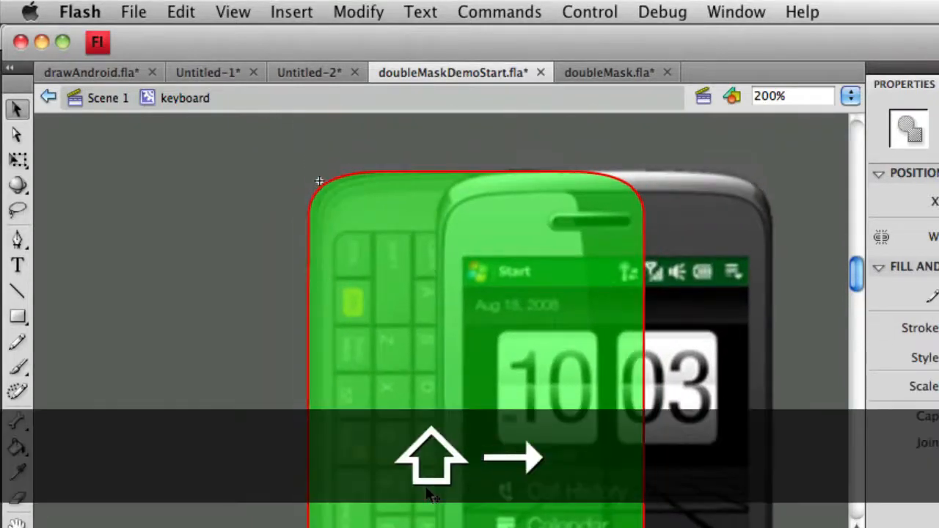
pyautogui.press('Down')
pyautogui.press('Down')
pyautogui.press('Down')
pyautogui.press('Up')
pyautogui.press('Up')
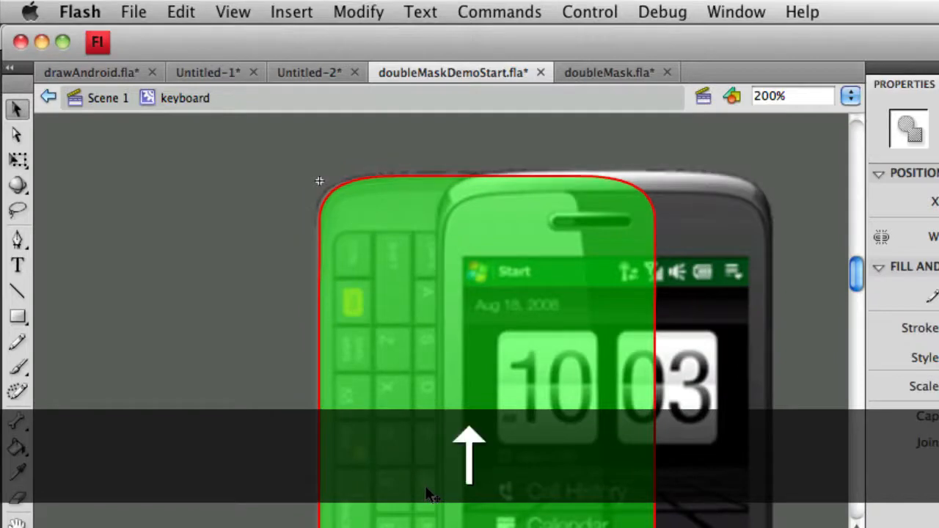
# Turn the mask shape layer into a mask for the keyboard layer
pyautogui.hscroll(-10, 431, 495)
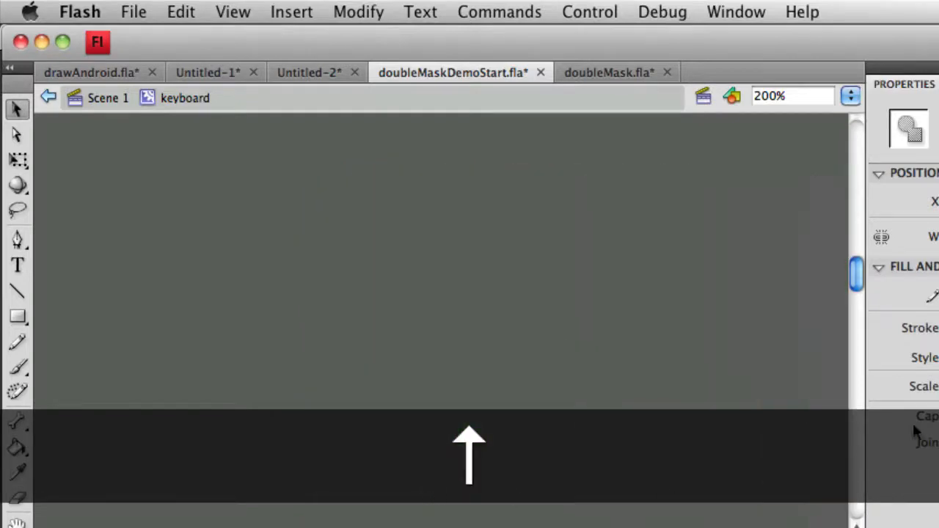
pyautogui.hscroll(10, 331, 180)
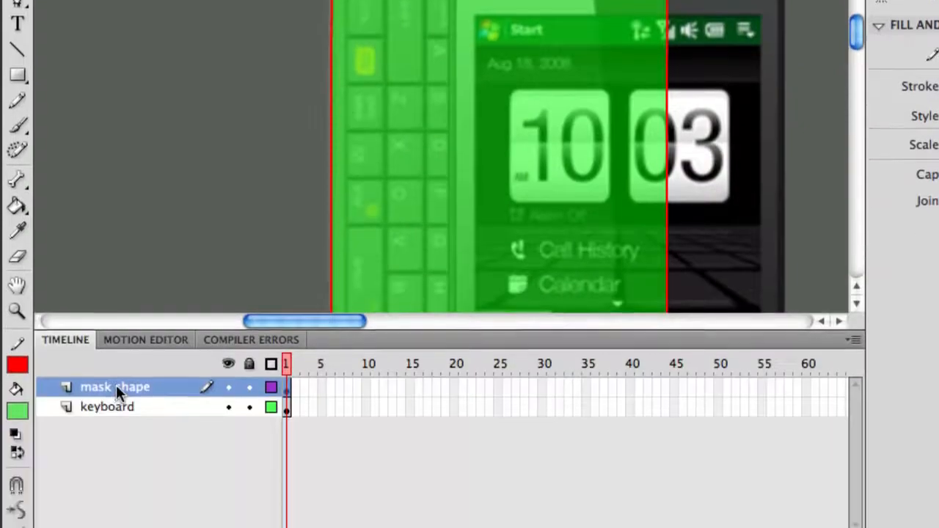
pyautogui.rightClick(117, 319)
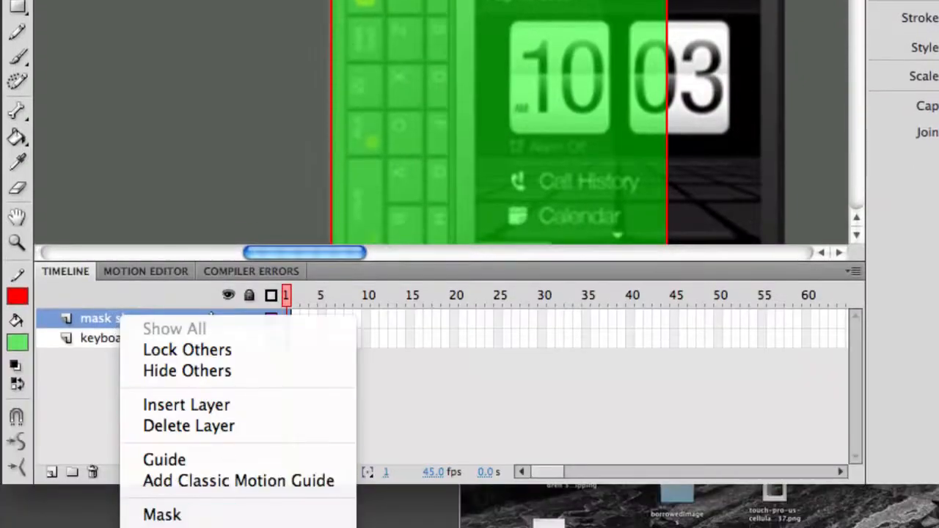
pyautogui.click(234, 520)
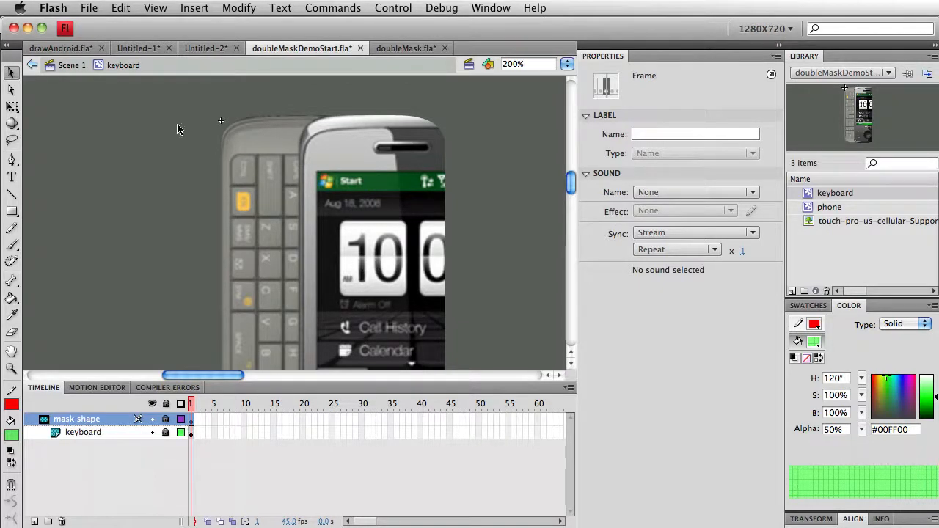
# Return to Scene 1 and add a layer named keyboard between the phone and bg layers
pyautogui.click(76, 73)
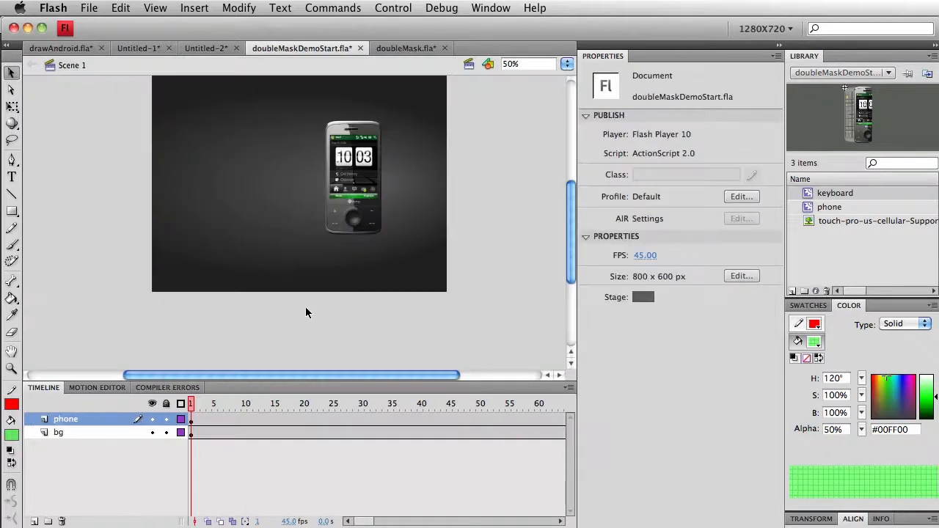
pyautogui.click(71, 432)
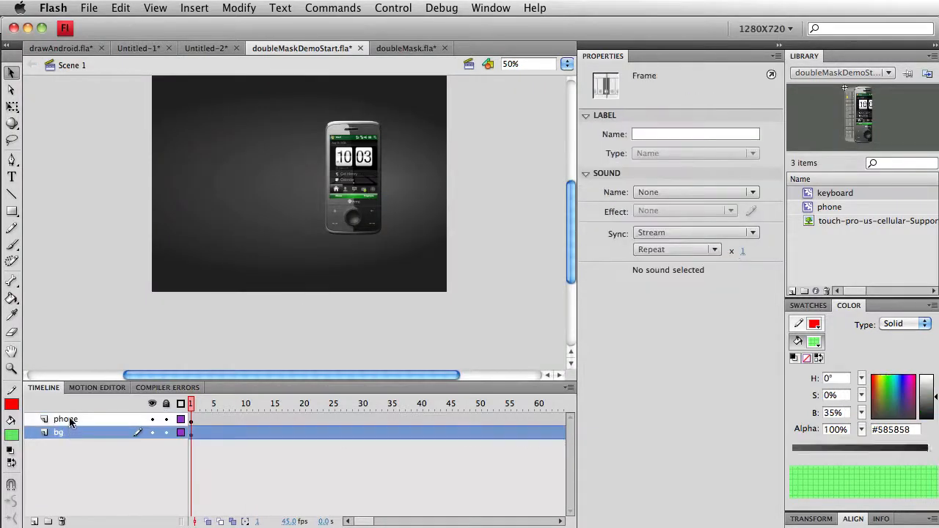
pyautogui.click(34, 522)
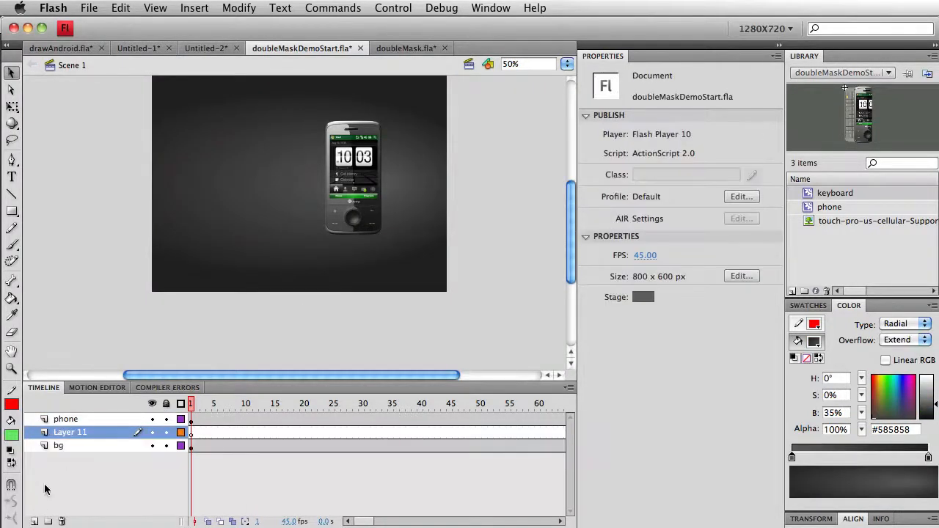
pyautogui.doubleClick(75, 431)
pyautogui.write('keyboard')
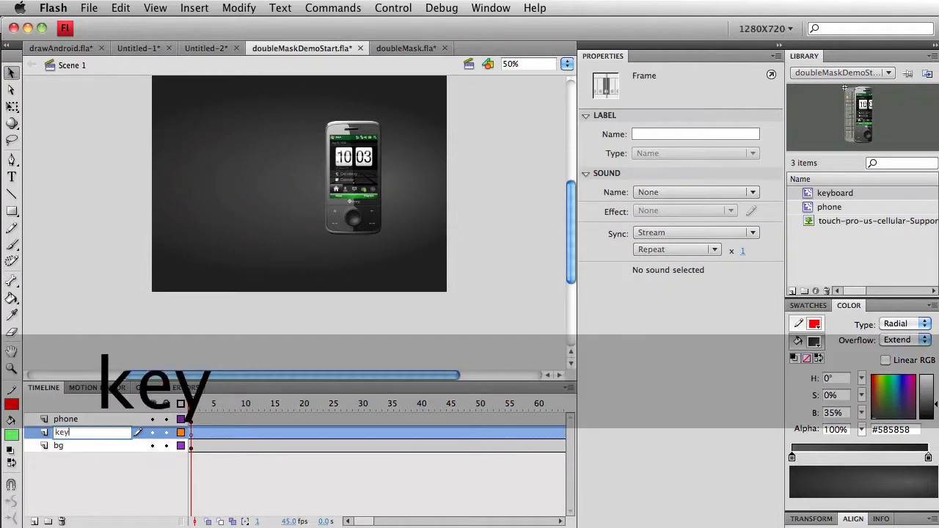
pyautogui.press('Return')
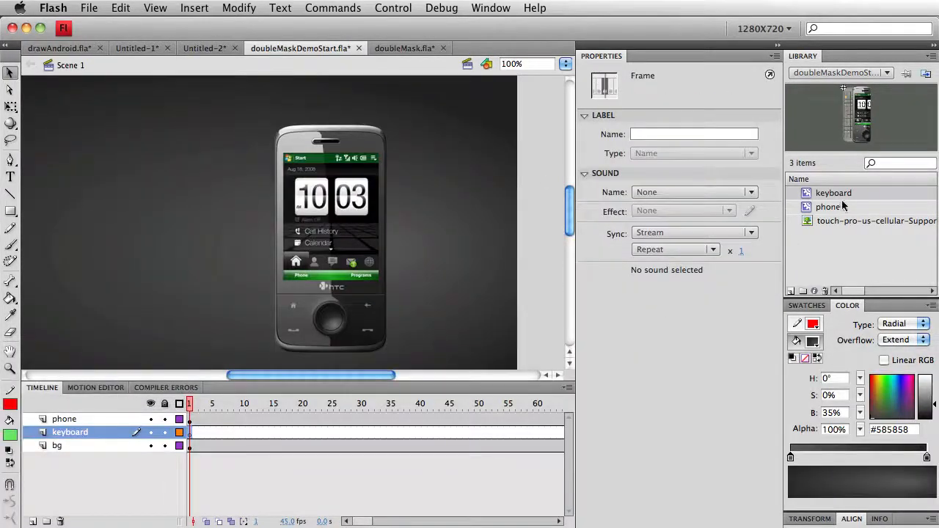
# Place an instance of the keyboard clip on the keyboard layer and align it behind the phone at X 470.9, Y 138.5
pyautogui.moveTo(838, 193); pyautogui.dragTo(330, 222)
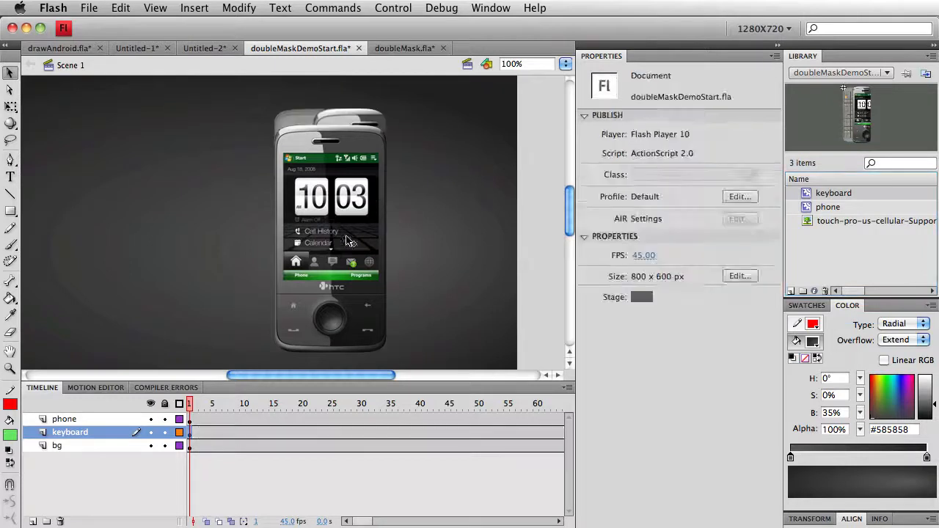
pyautogui.hotkey('shift', 'Down')
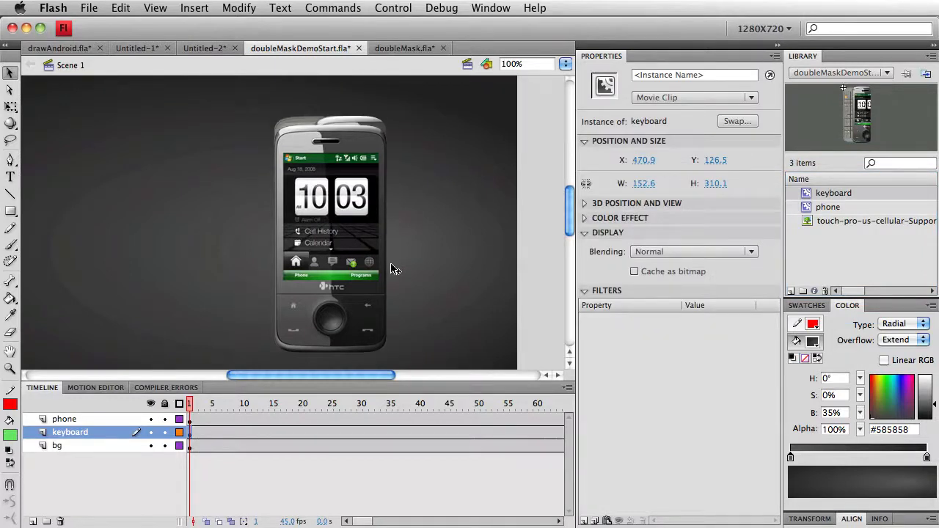
pyautogui.hotkey('shift', 'Left')
pyautogui.hotkey('shift', 'Left')
pyautogui.press('Down')
pyautogui.press('Down')
pyautogui.press('Down')
pyautogui.press('Down')
pyautogui.press('Down')
pyautogui.press('Down')
pyautogui.press('Down')
pyautogui.press('Down')
pyautogui.press('Down')
pyautogui.press('Down')
pyautogui.press('Down')
pyautogui.press('Down')
pyautogui.press('Down')
pyautogui.press('Down')
pyautogui.press('Down')
pyautogui.press('Down')
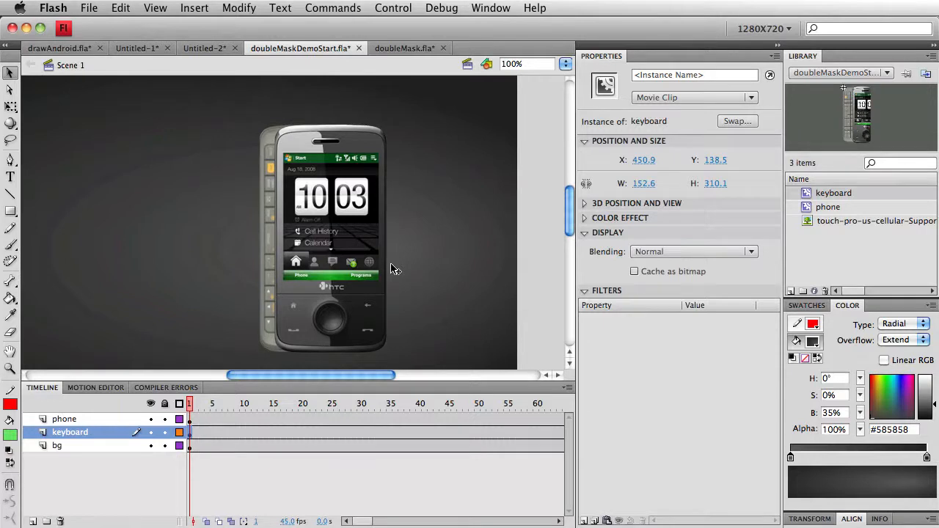
pyautogui.hotkey('shift', 'Right')
pyautogui.hotkey('shift', 'Right')
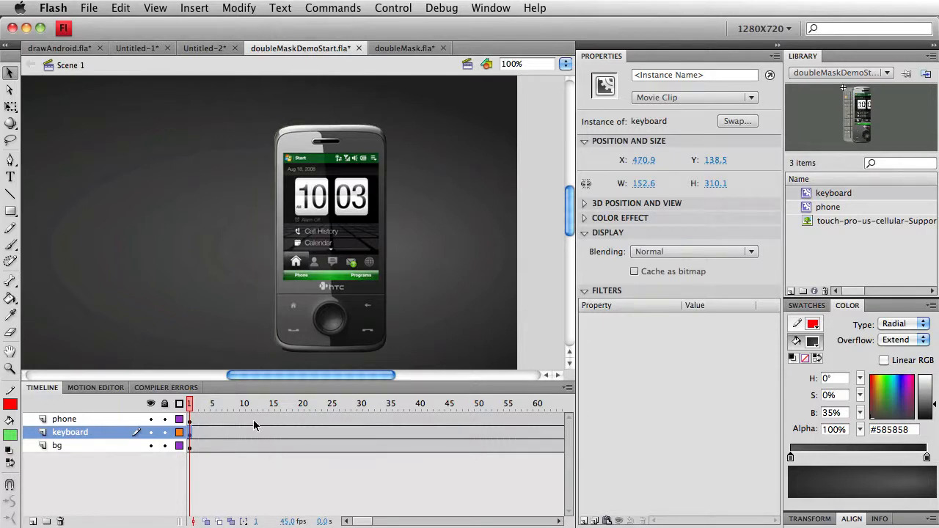
# Insert keyframes at frames 15 and 30 on the keyboard layer
pyautogui.click(273, 433)
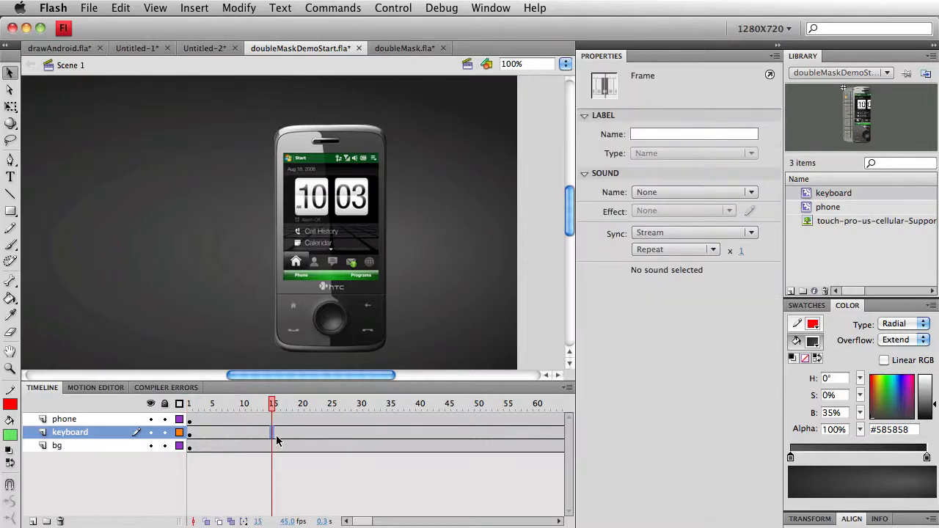
pyautogui.press('F6')
pyautogui.click(360, 432)
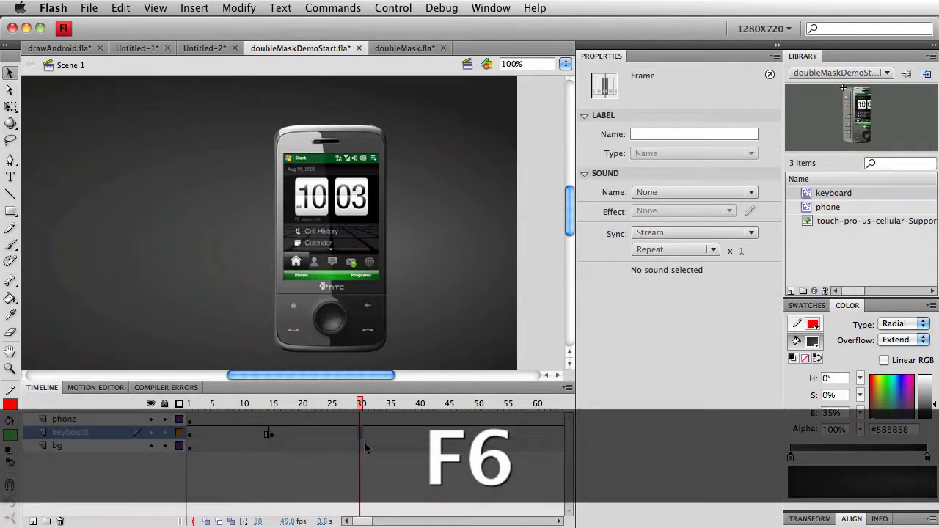
pyautogui.press('F6')
# At frame 30, shift the keyboard left to X 418.9 so it slides out from behind the phone
pyautogui.hotkey('shift', 'Left')
pyautogui.hotkey('shift', 'Left')
pyautogui.hotkey('shift', 'Left')
pyautogui.hotkey('shift', 'Left')
pyautogui.hotkey('shift', 'Left')
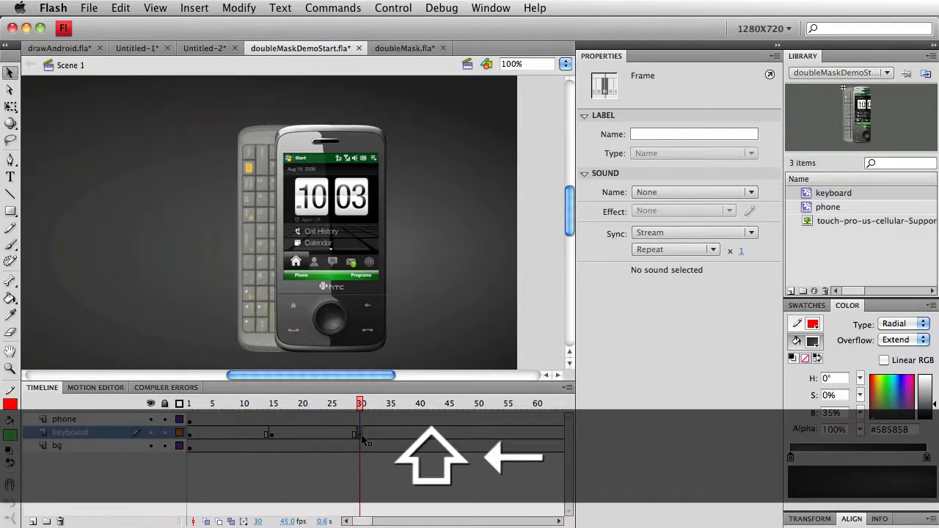
pyautogui.press('Left')
pyautogui.press('Left')
pyautogui.press('Left')
pyautogui.press('Left')
pyautogui.press('Right')
pyautogui.press('Right')
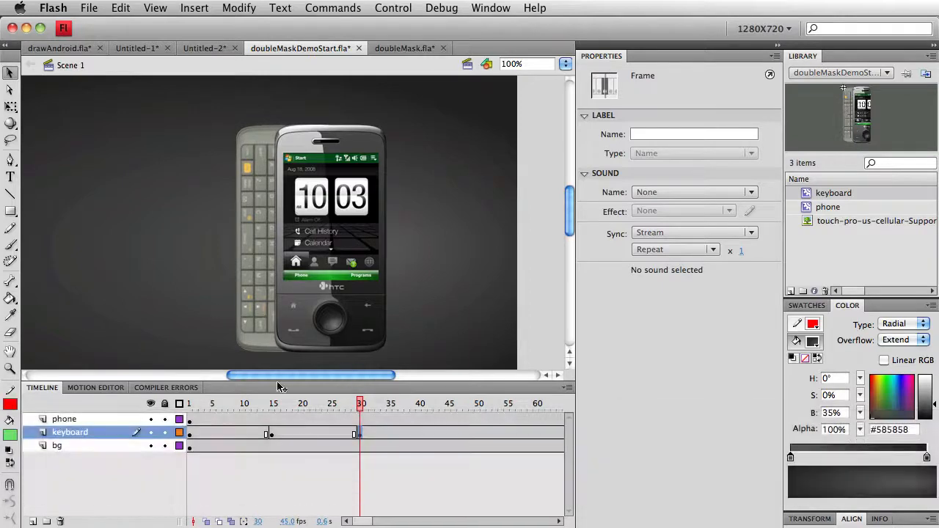
# Create a classic tween between frames 15 and 30 on the keyboard layer
pyautogui.click(294, 435)
pyautogui.rightClick(295, 434)
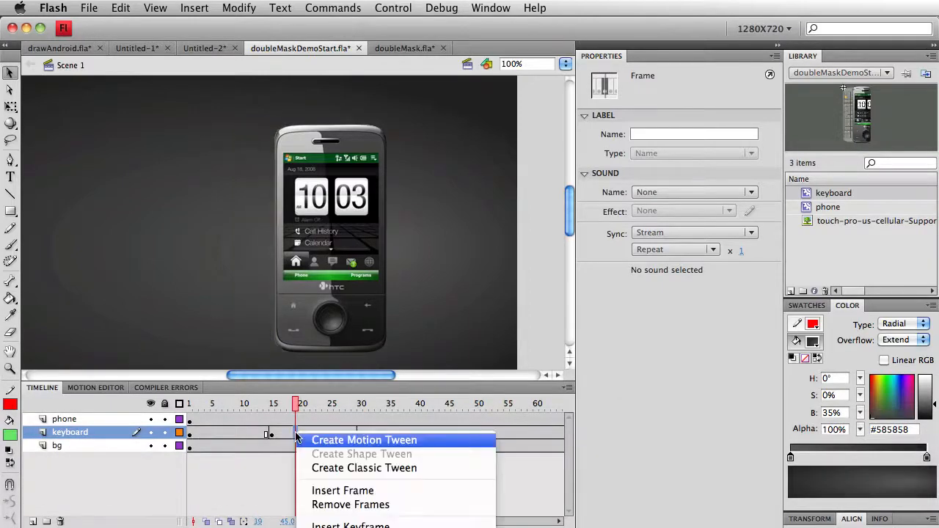
pyautogui.click(334, 470)
# Insert keyframes at frames 40 and 55 on the keyboard layer
pyautogui.click(419, 434)
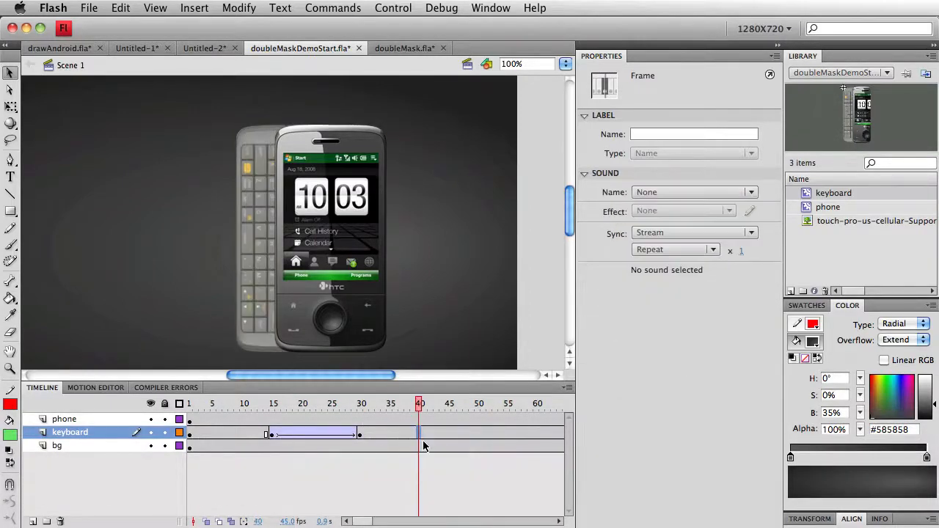
pyautogui.press('F6')
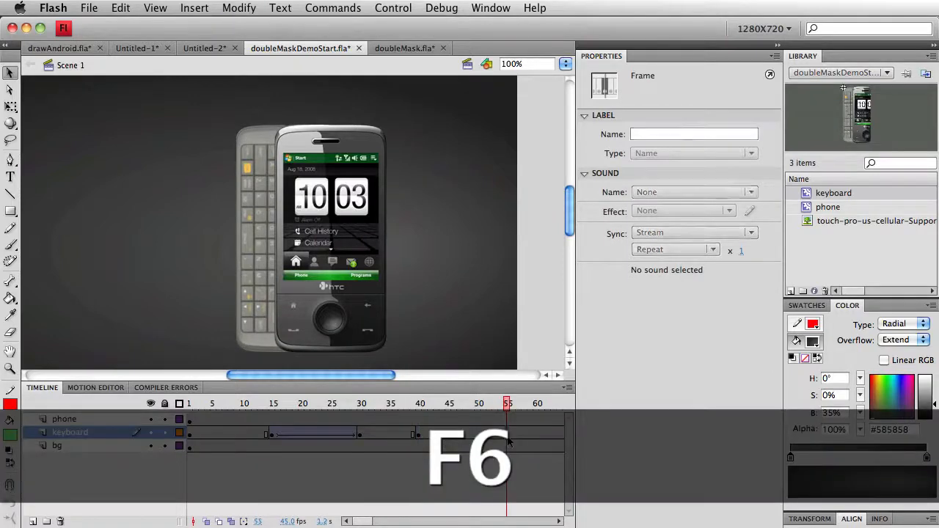
pyautogui.click(506, 433)
pyautogui.press('F6')
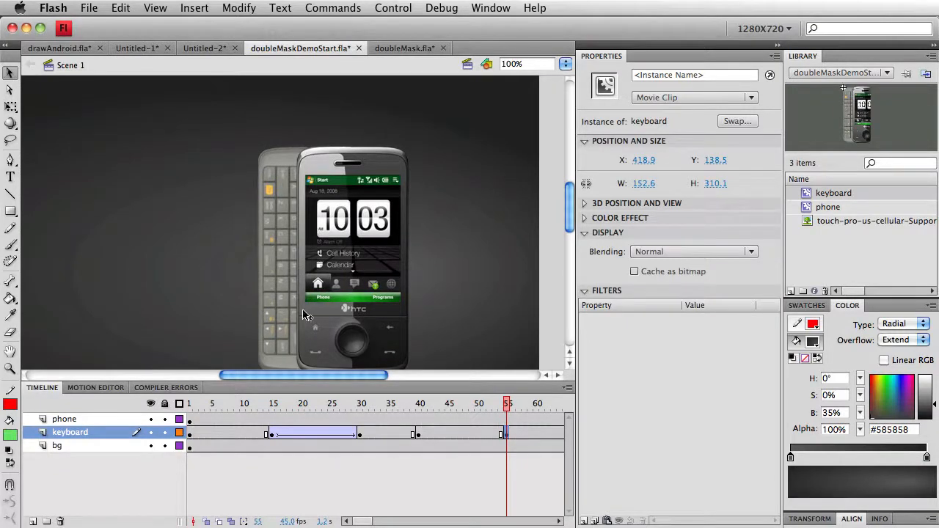
# At frame 55, shift the keyboard horizontally back to the right so it hides behind the phone
pyautogui.hotkey('shift', 'Right')
pyautogui.hotkey('shift', 'Right')
pyautogui.hotkey('shift', 'Right')
pyautogui.hotkey('shift', 'Right')
pyautogui.hotkey('shift', 'Right')
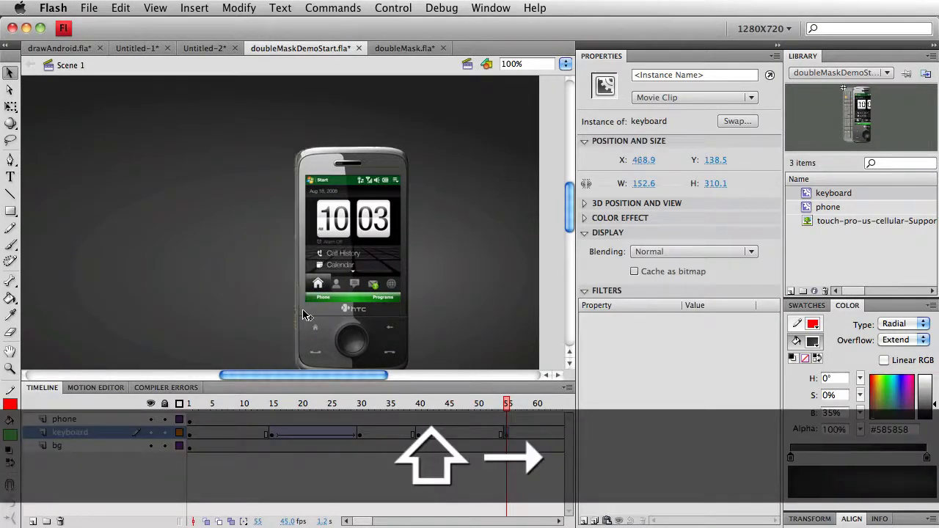
pyautogui.press('Right')
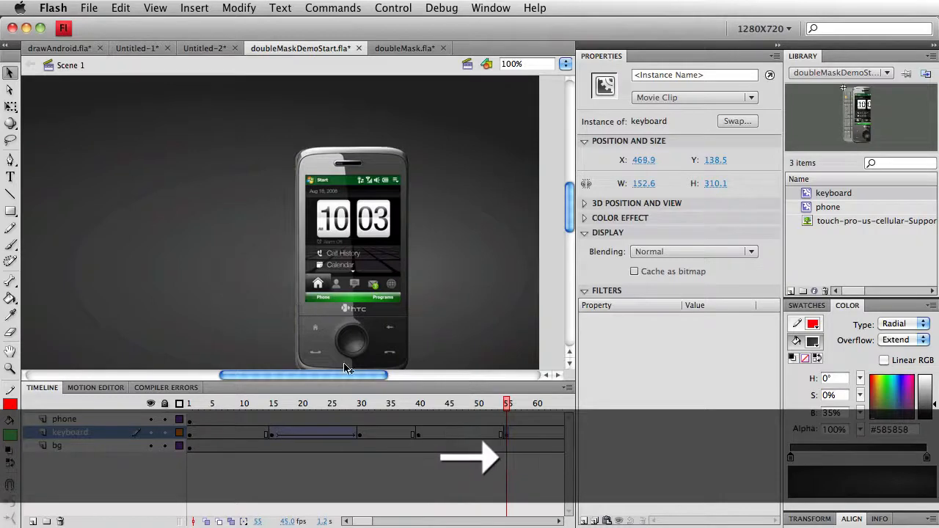
# Create a classic tween between frames 40 and 55 on the keyboard layer and test the movie
pyautogui.rightClick(438, 433)
pyautogui.click(503, 477)
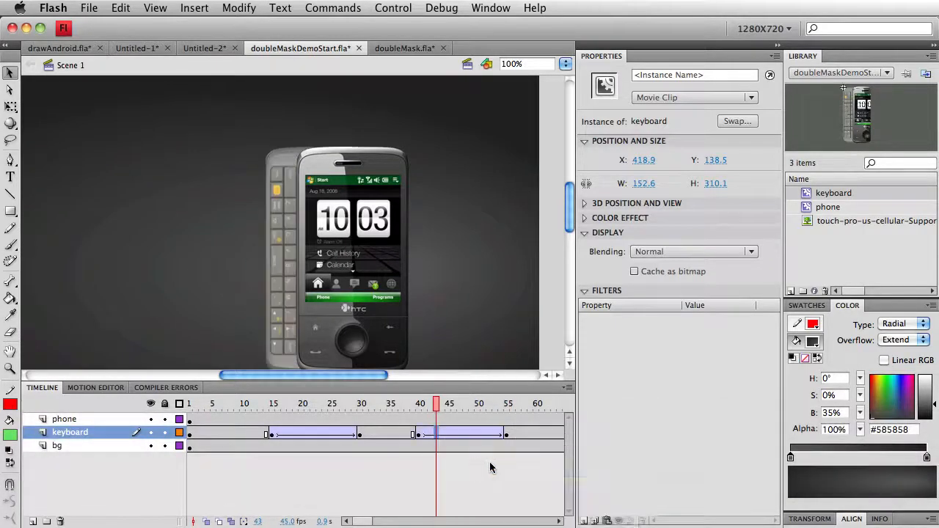
pyautogui.press('super+Return')
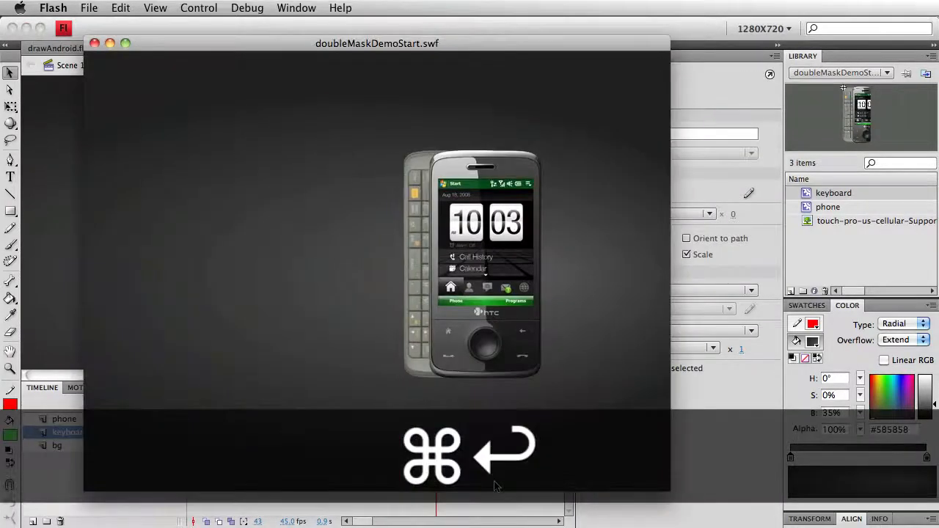